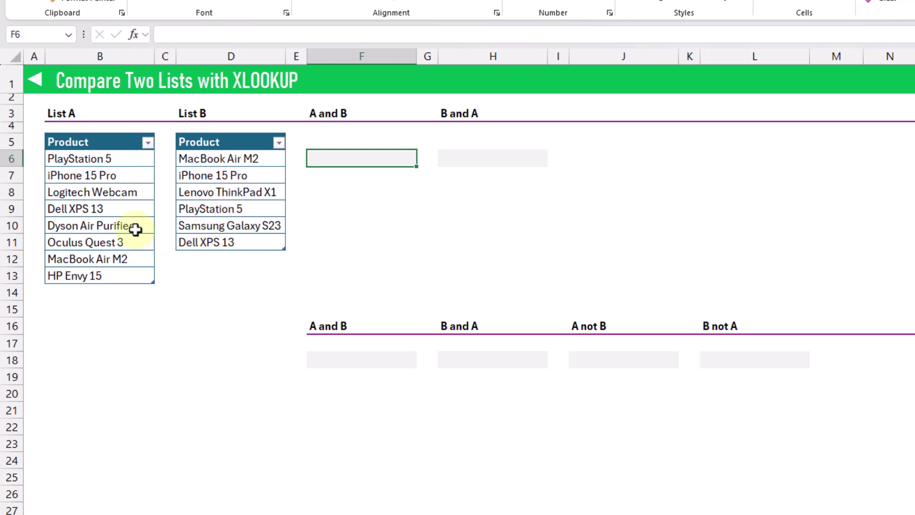
Point out iPhone 15 Pro in both List A and List B, and pick cell F6.
left_click(132, 175)
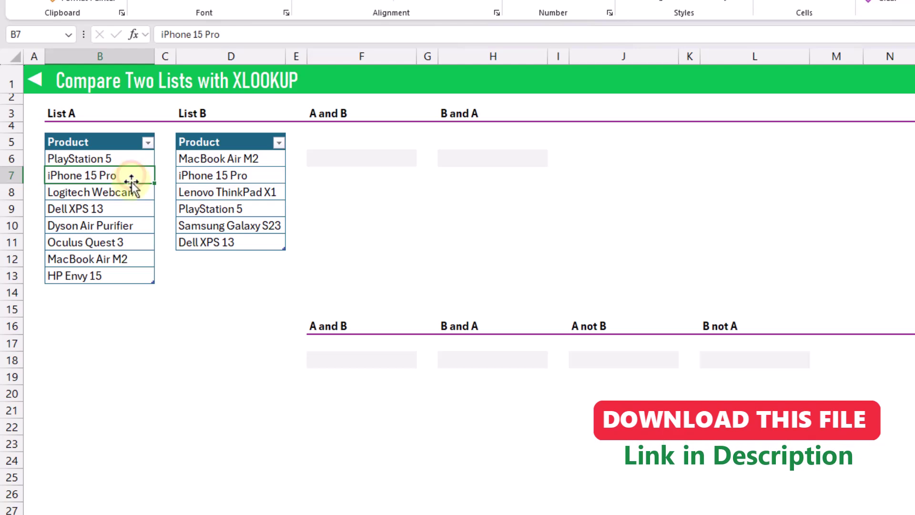
left_click(229, 176)
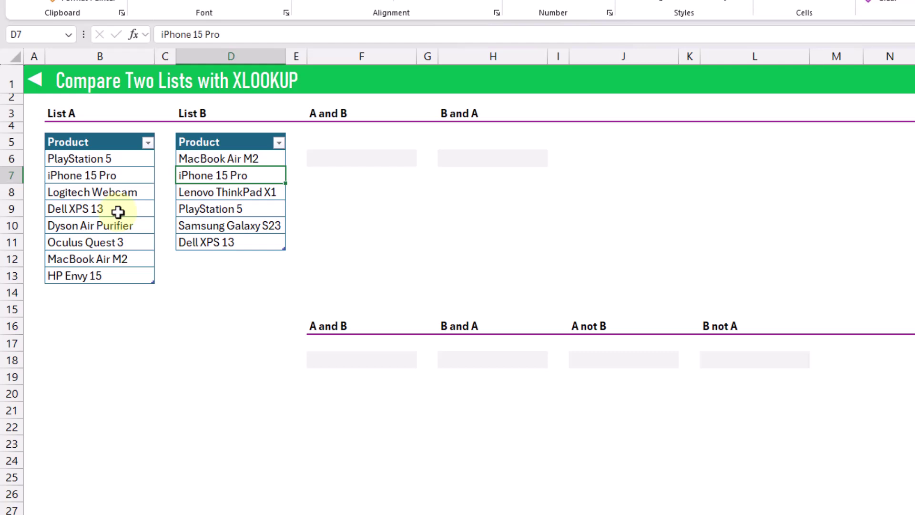
left_click(338, 160)
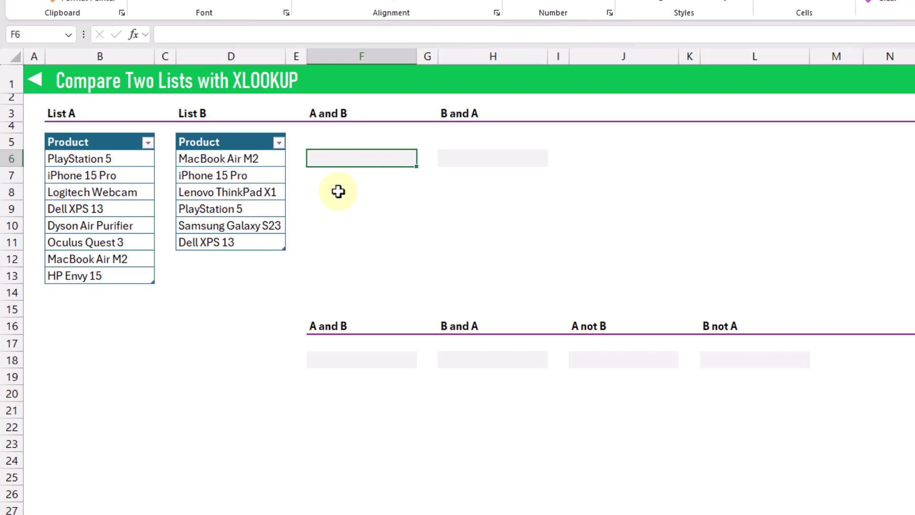
type("=xl")
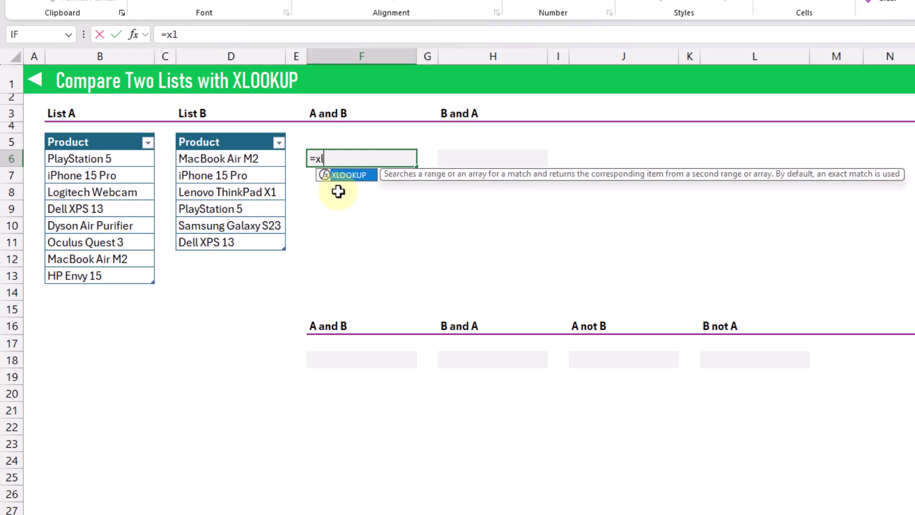
key("Tab")
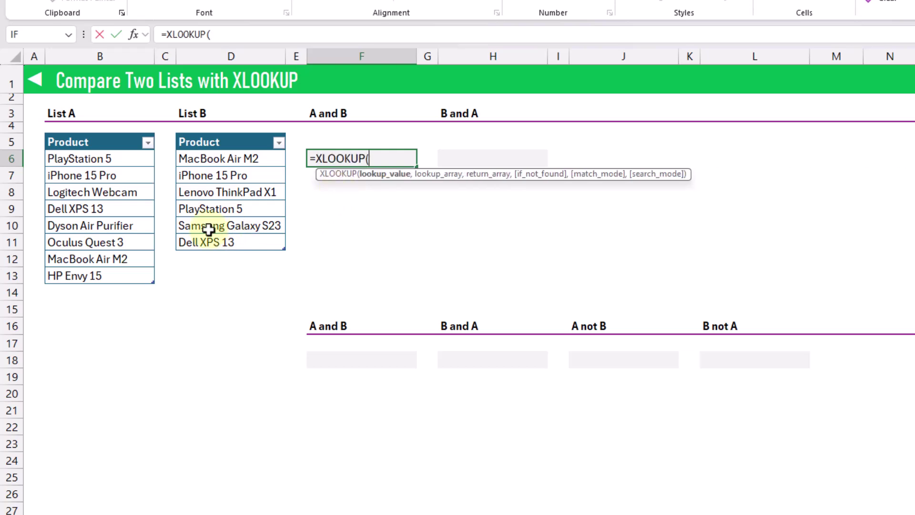
left_click(118, 157)
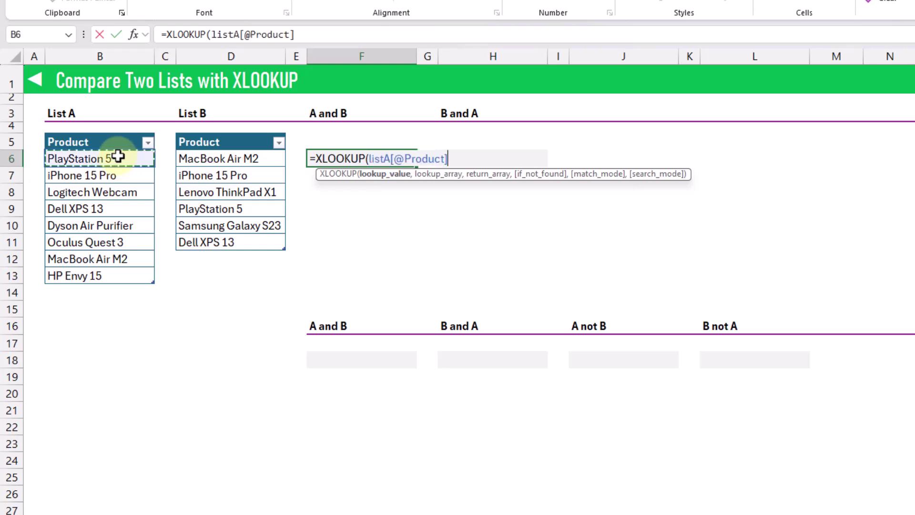
type(",")
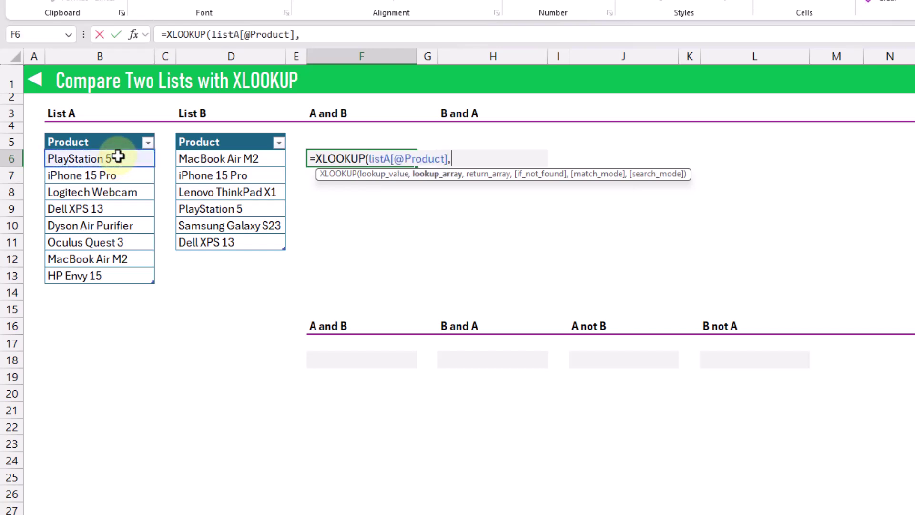
left_click(230, 132)
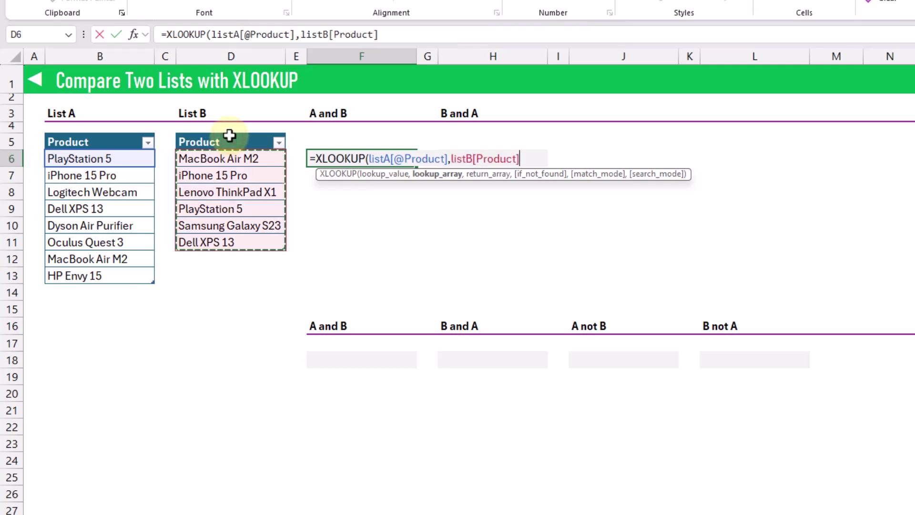
type(",")
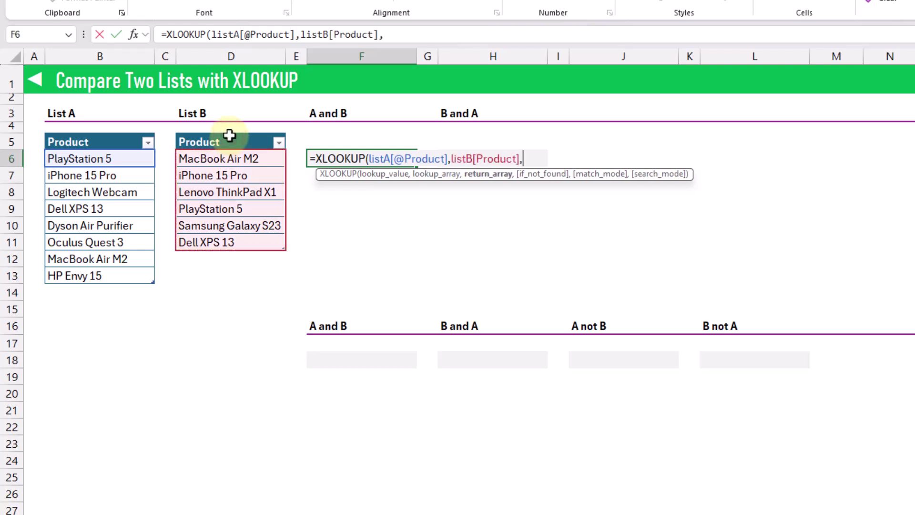
left_click(230, 132)
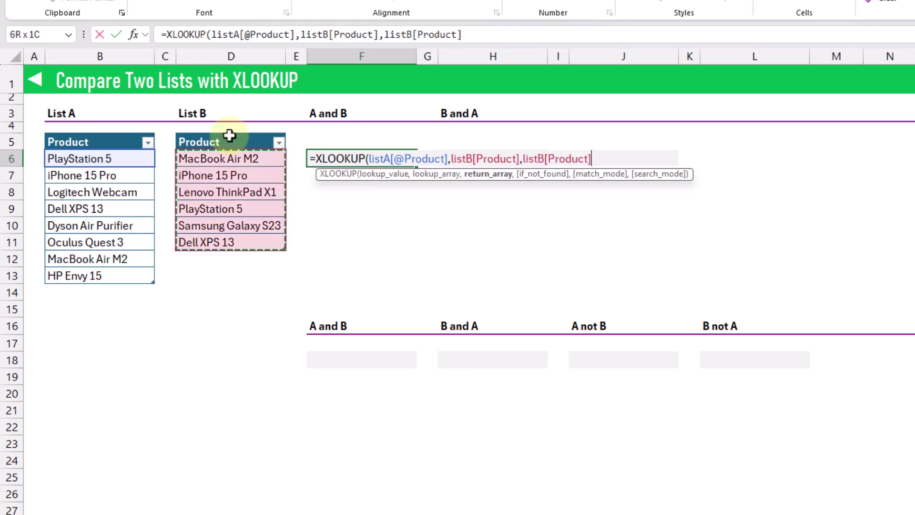
key("Return")
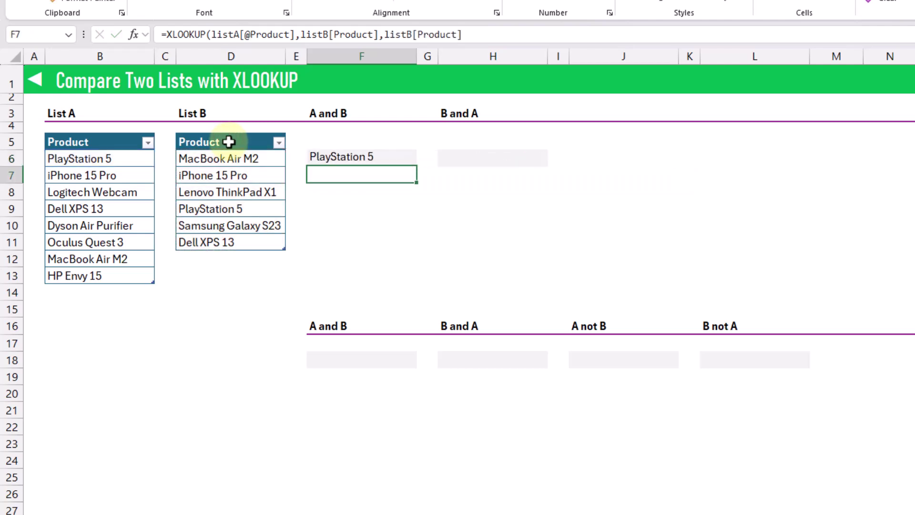
Confirm F6 returns PlayStation 5 for the first List A product, and reopen the formula for editing.
key("Up")
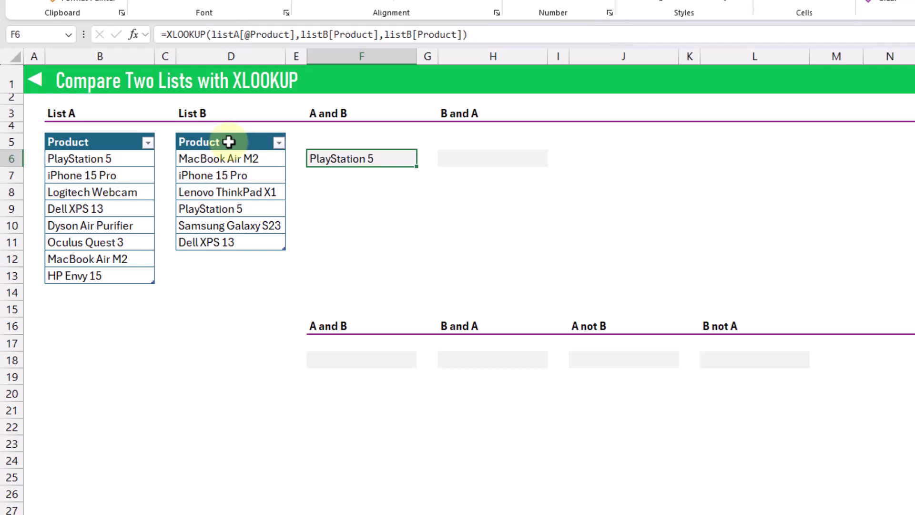
left_click(125, 158)
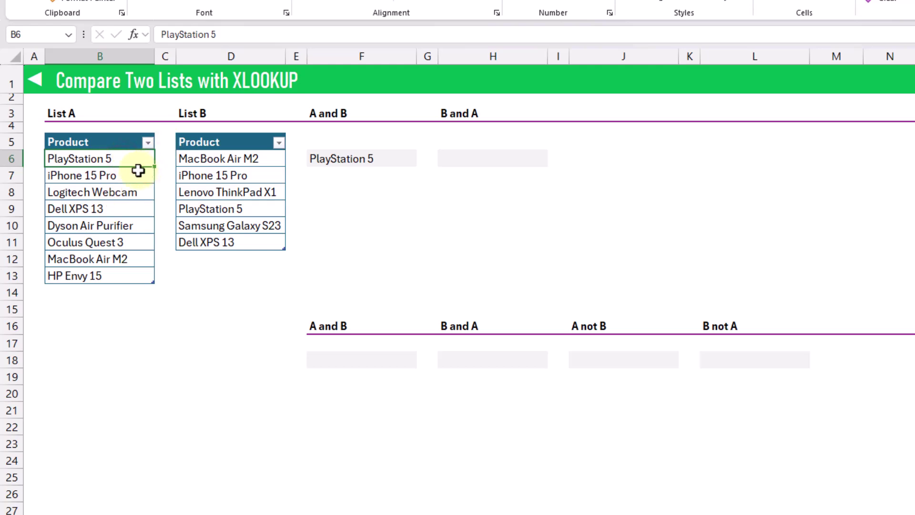
left_click(334, 159)
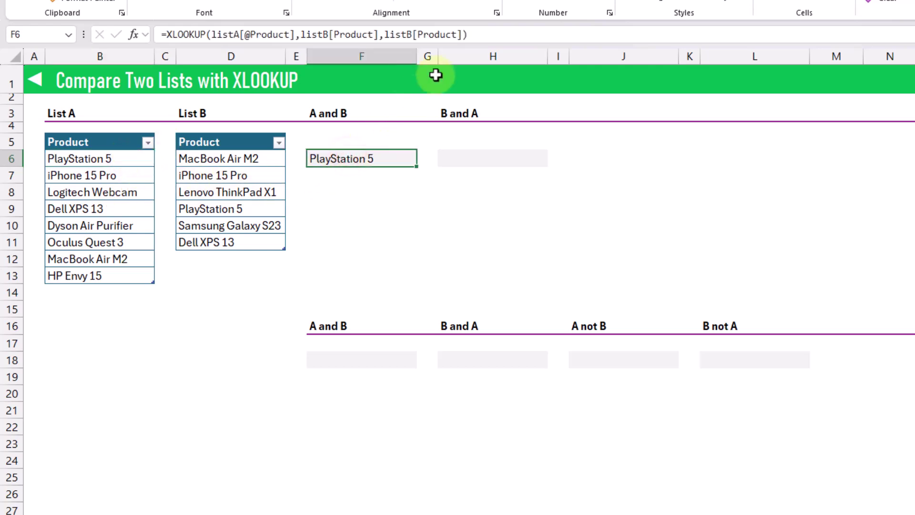
key("F2")
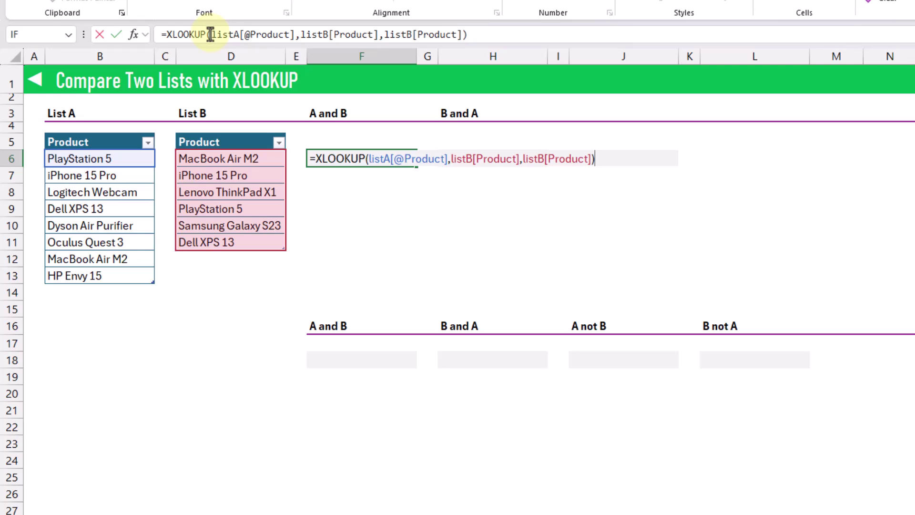
left_click_drag(210, 34, 295, 35)
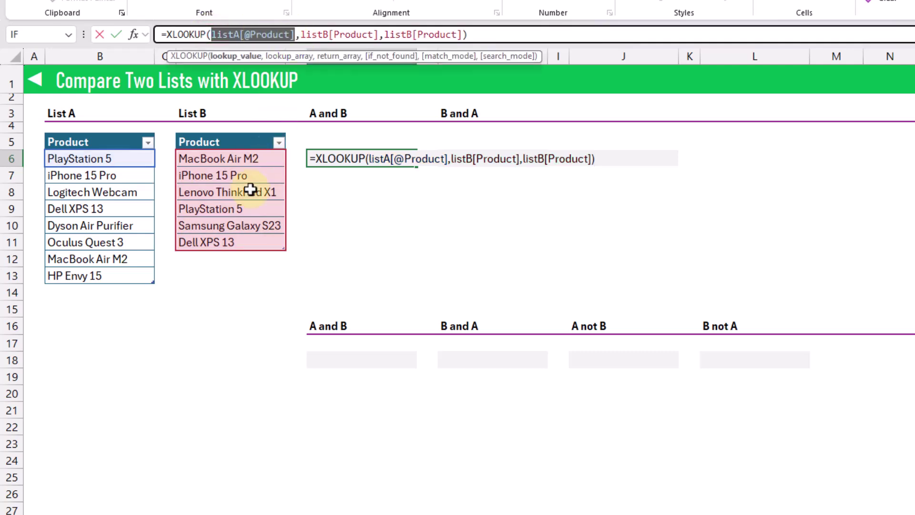
left_click(100, 129)
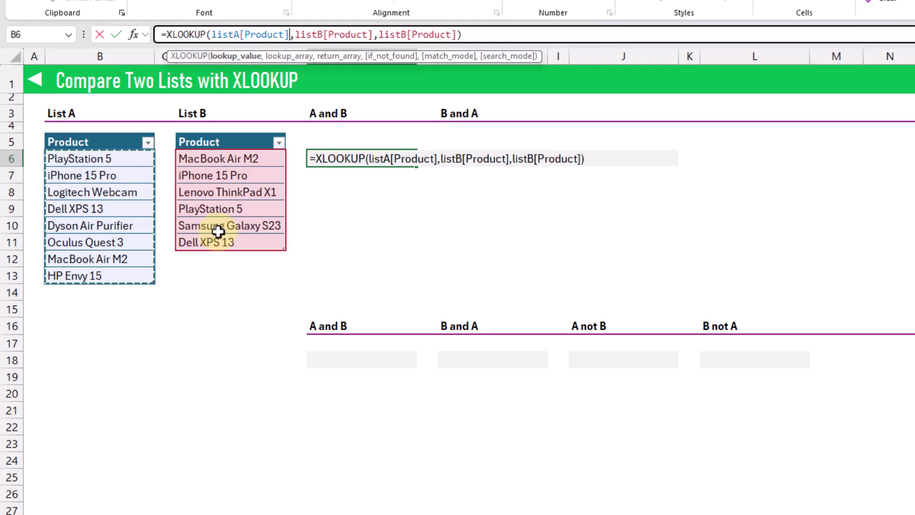
key("Escape")
key("Return")
key("Up")
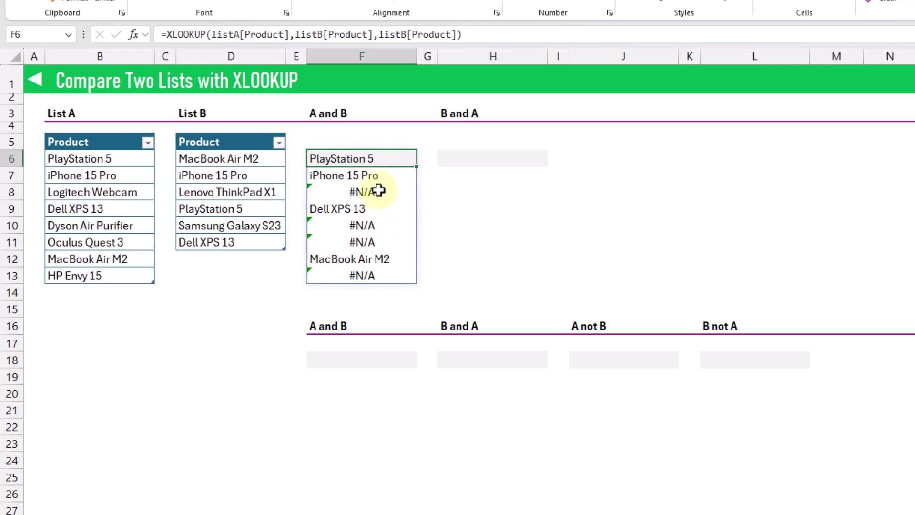
left_click(372, 158)
left_click(373, 176)
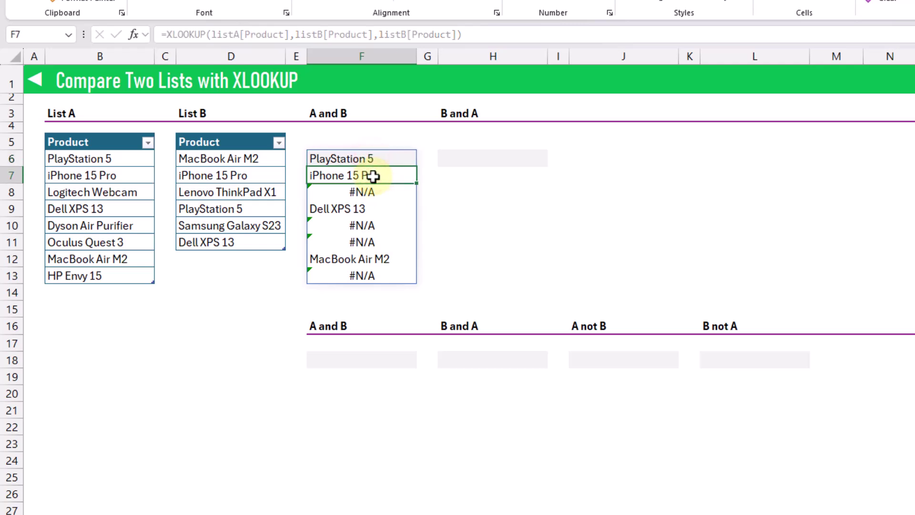
left_click(358, 210)
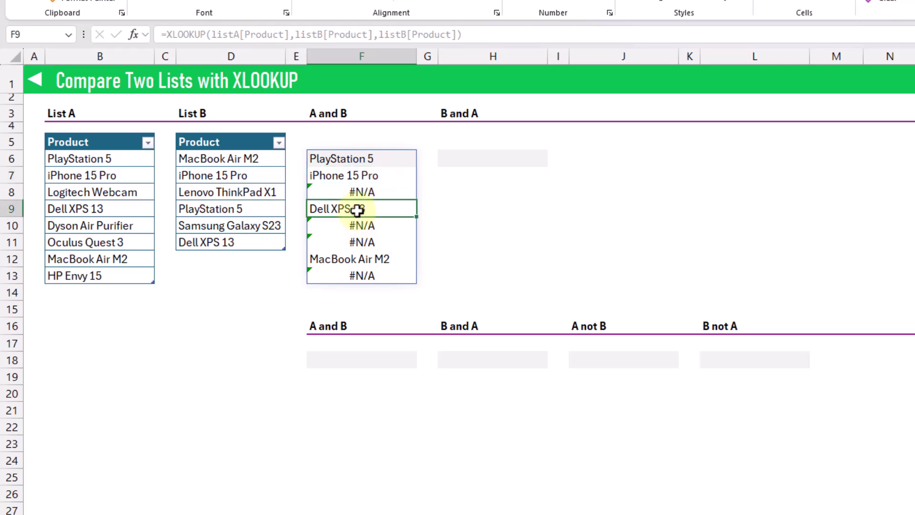
left_click(356, 259)
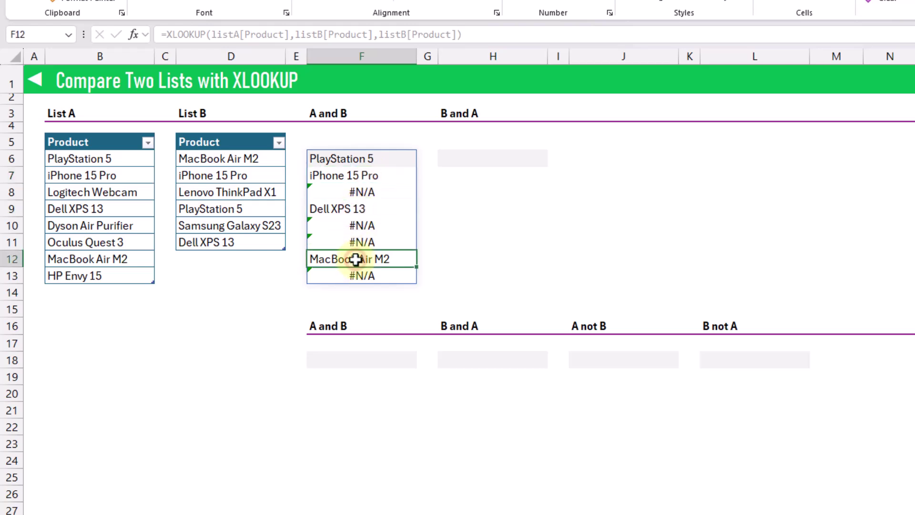
left_click(360, 193)
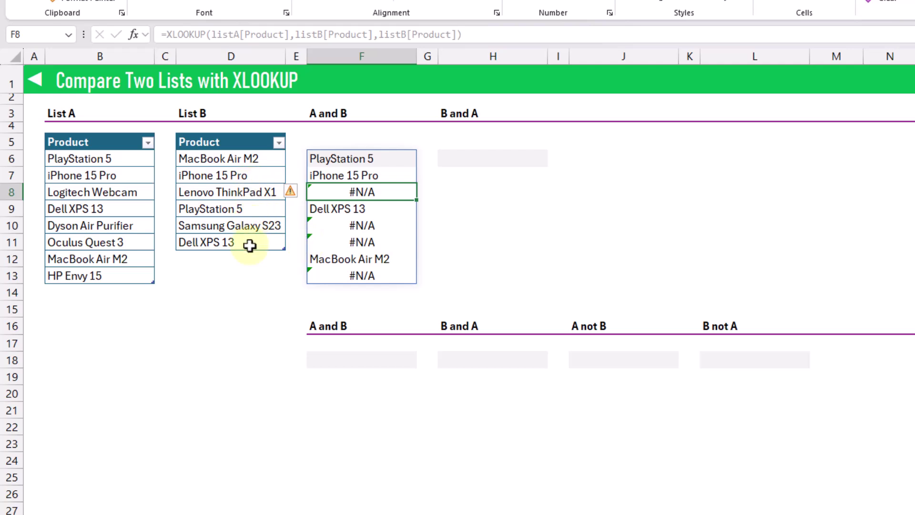
left_click(331, 193)
left_click(120, 191)
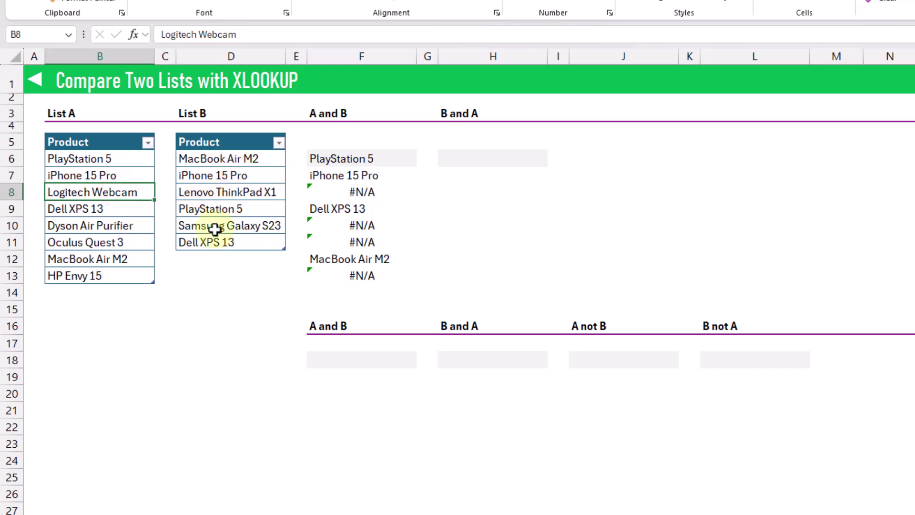
left_click(469, 156)
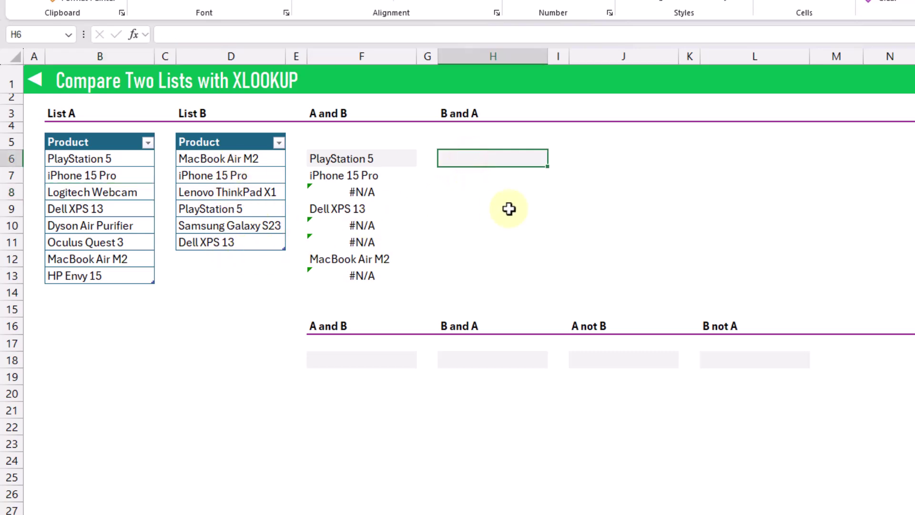
Enter =XLOOKUP(listB[Product],listA[Product],listA[Product]) in H6, spilling four matches and two #N/A.
type("=xl")
key("Tab")
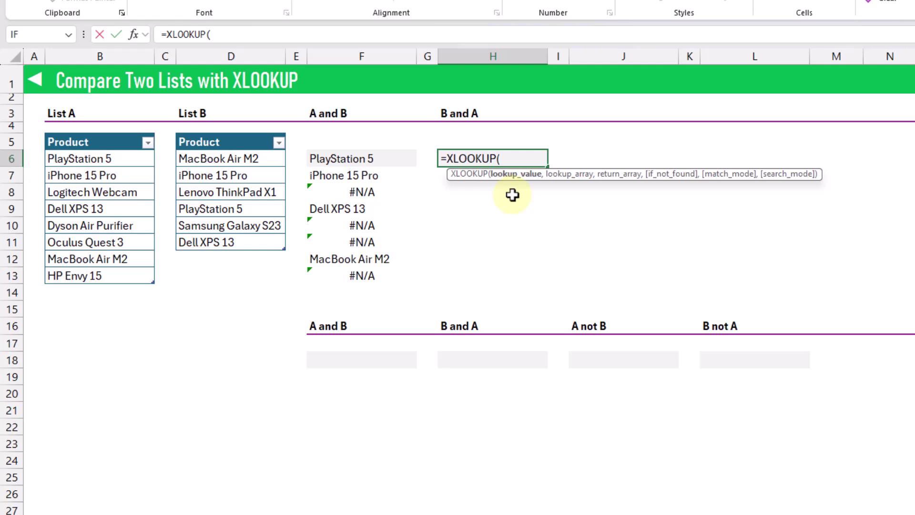
left_click(238, 131)
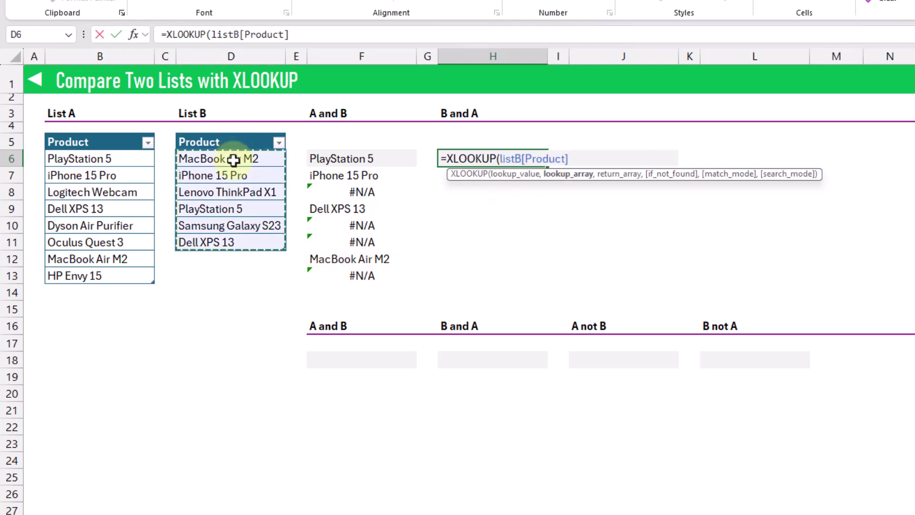
type(",")
left_click(94, 134)
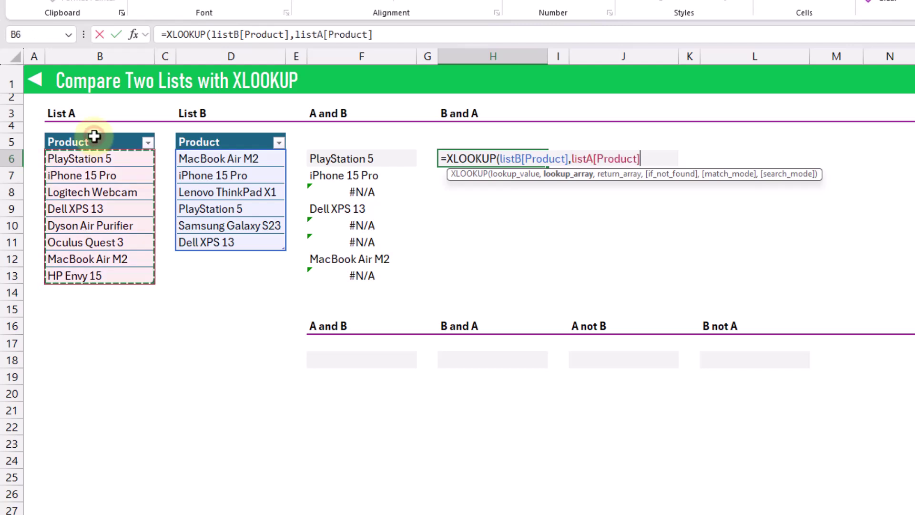
type(",")
left_click(94, 135)
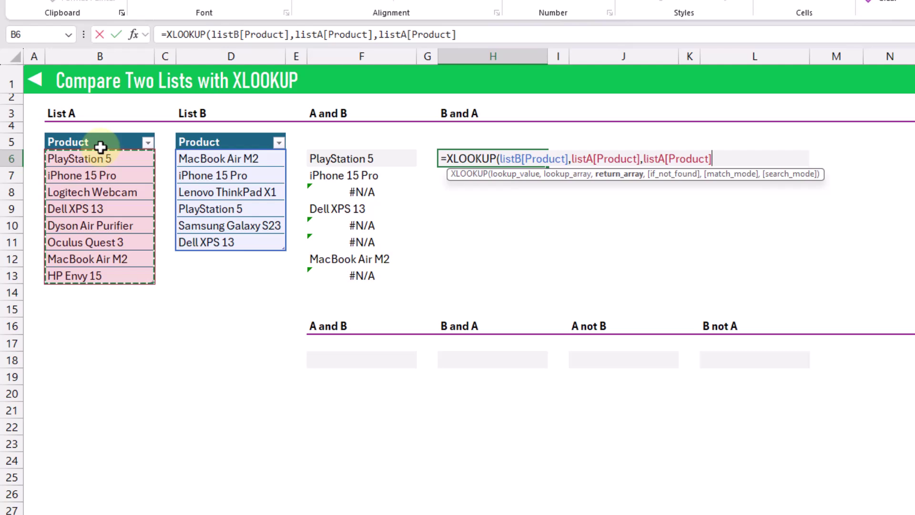
type(")")
key("Return")
key("Up")
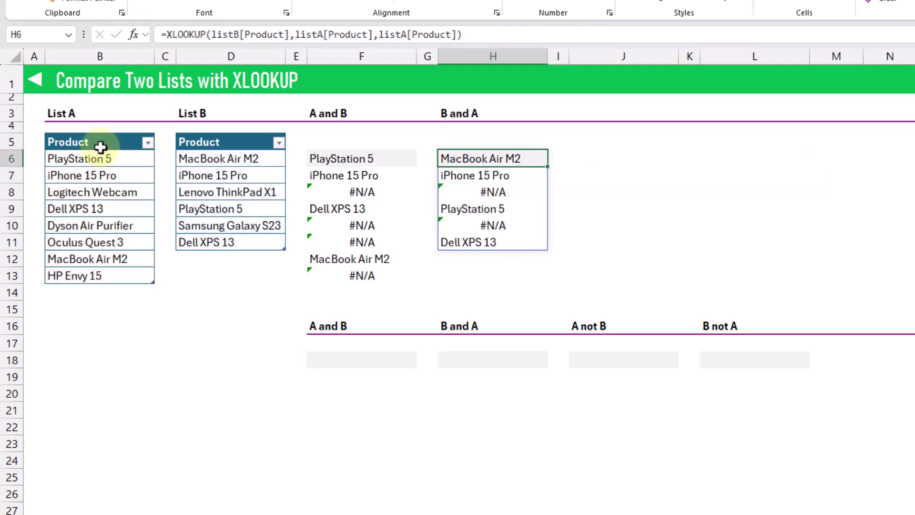
Inspect the H8 #N/A, the Lenovo ThinkPad X1 entry in List B, and the F column matches.
left_click(504, 178)
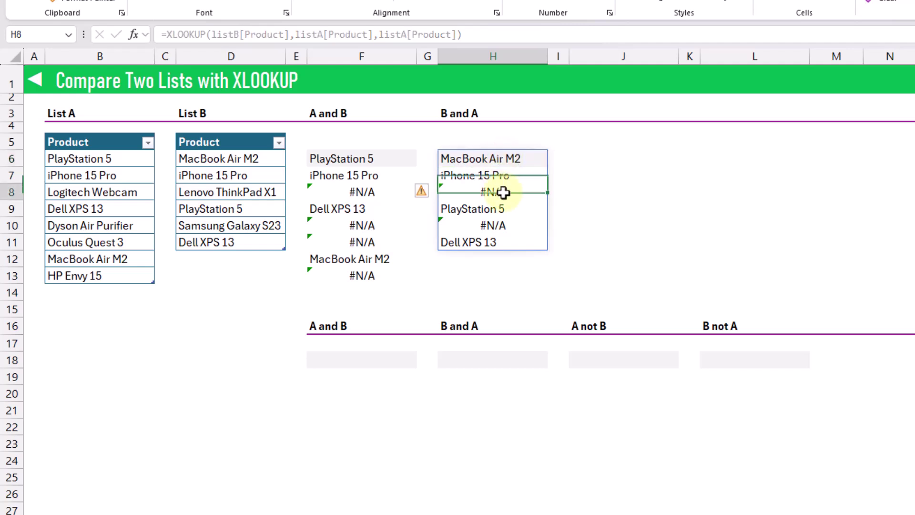
left_click(502, 192)
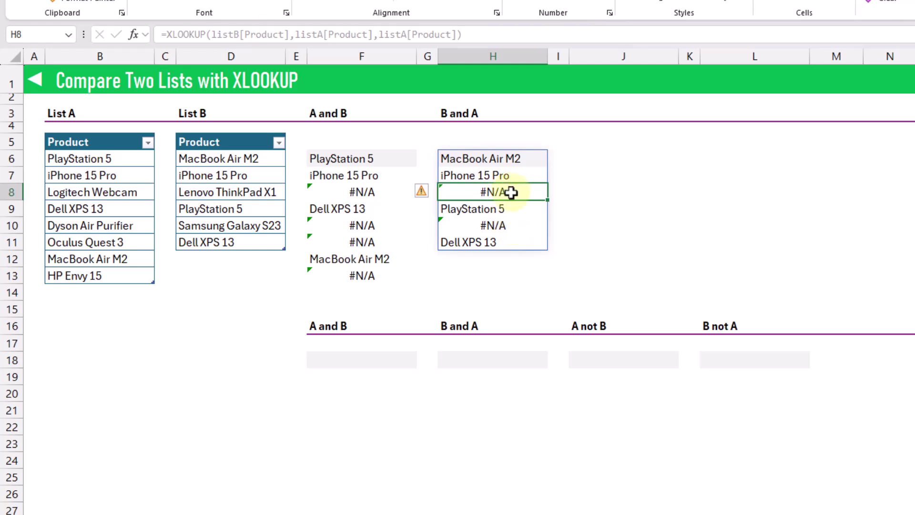
left_click(257, 192)
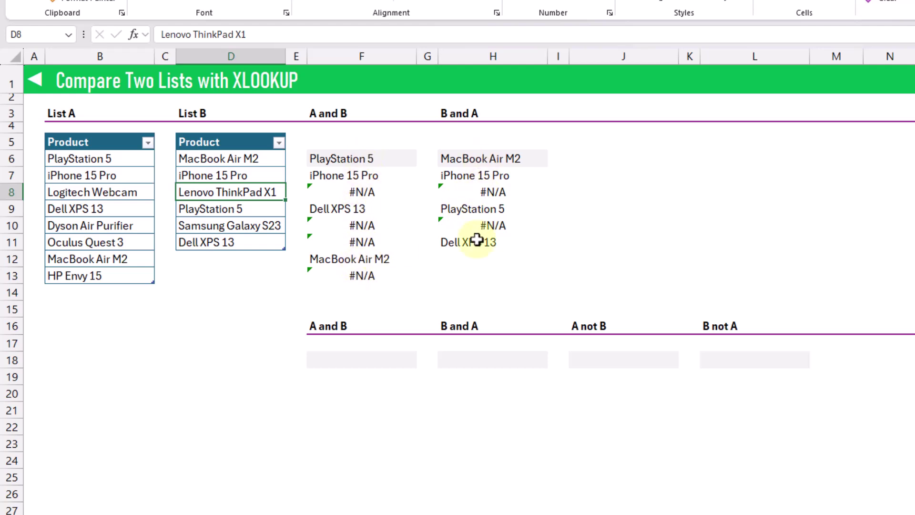
left_click(378, 158)
left_click(379, 176)
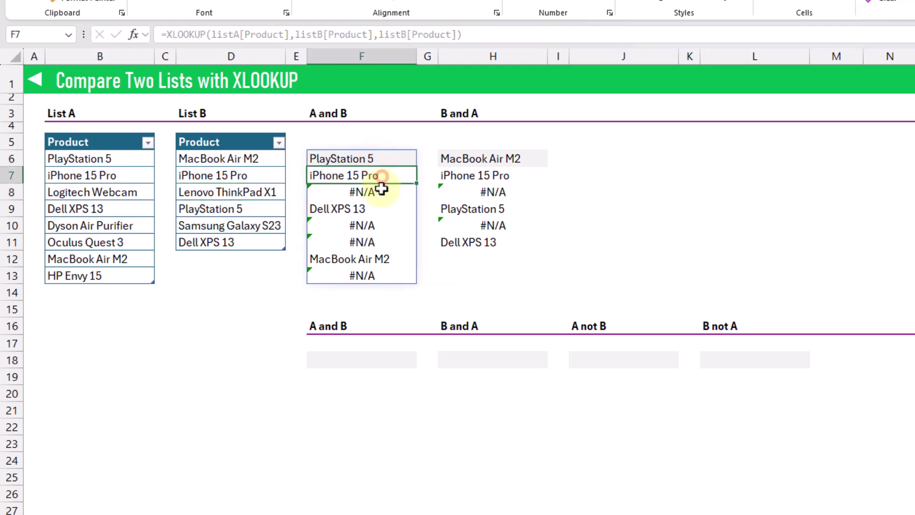
left_click(377, 210)
left_click(378, 259)
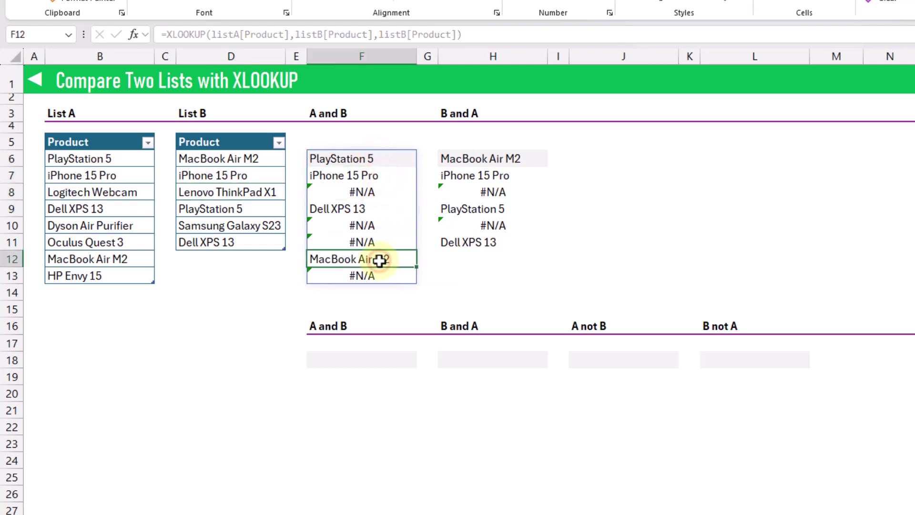
Check the B and A matches in H6–H11, then select MacBook Air M2 in List A.
left_click(479, 152)
left_click(482, 174)
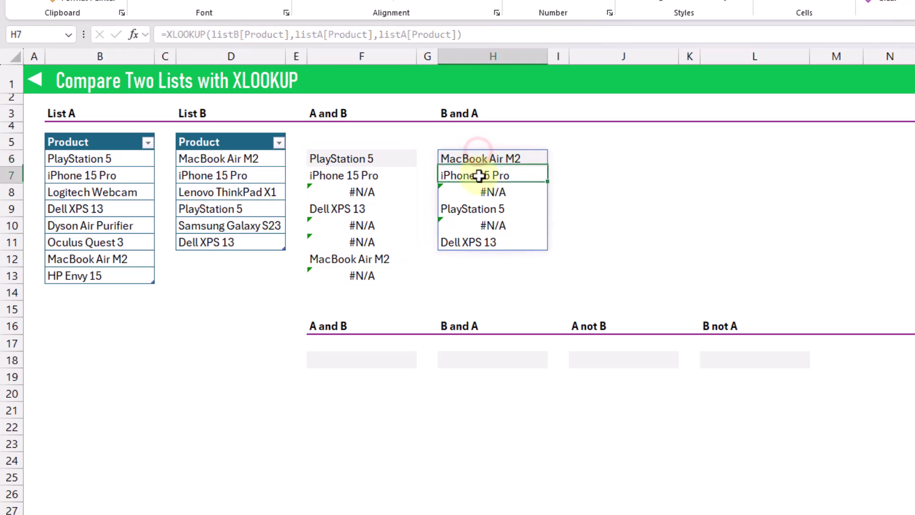
left_click(491, 211)
left_click(480, 240)
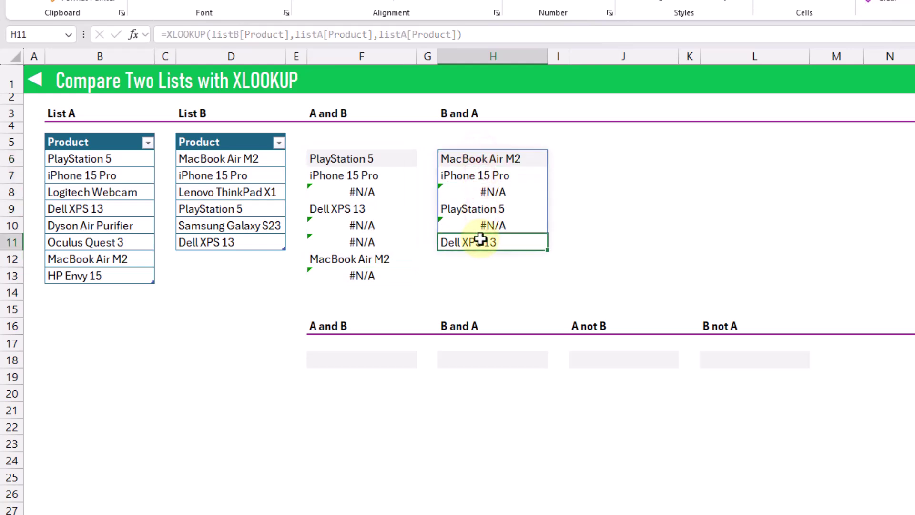
left_click(127, 259)
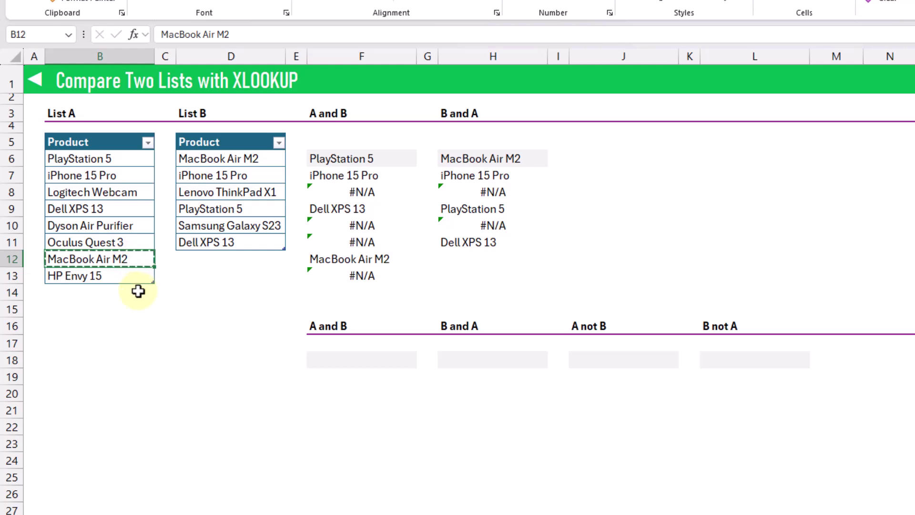
left_click(124, 287)
key("ctrl+v")
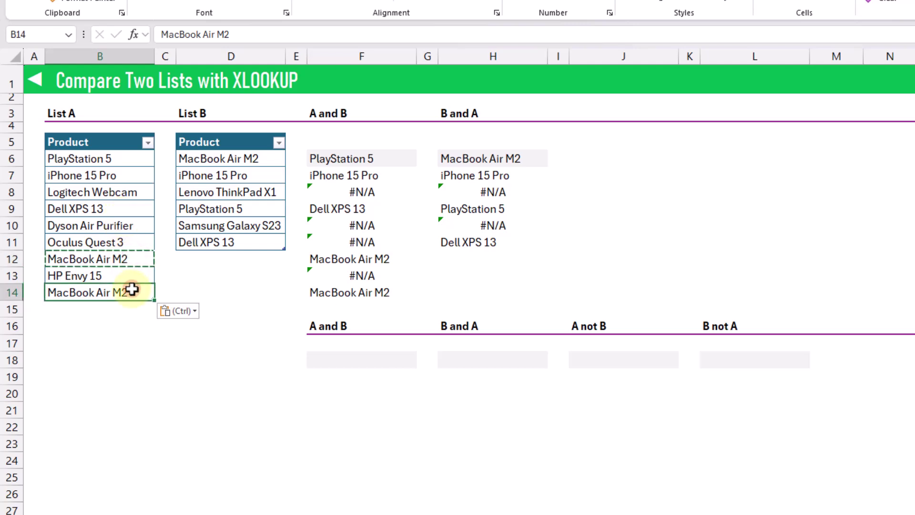
left_click(358, 259)
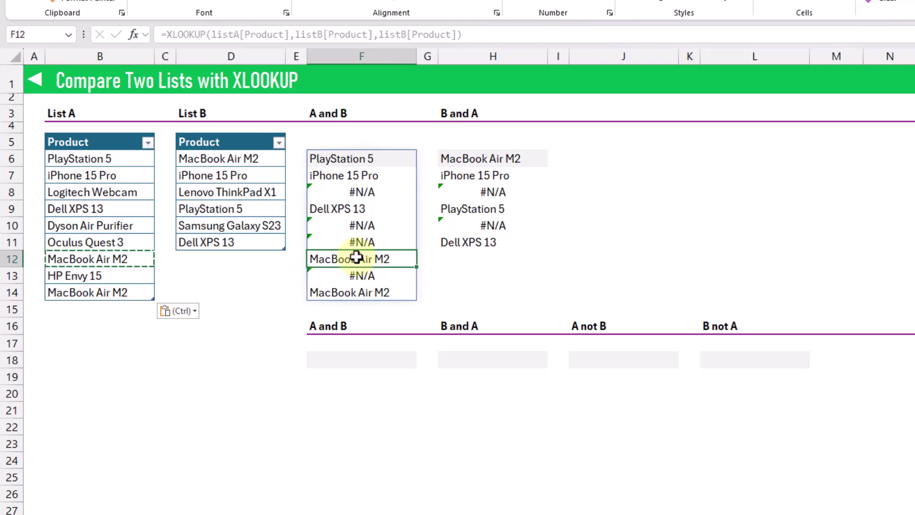
left_click(357, 292)
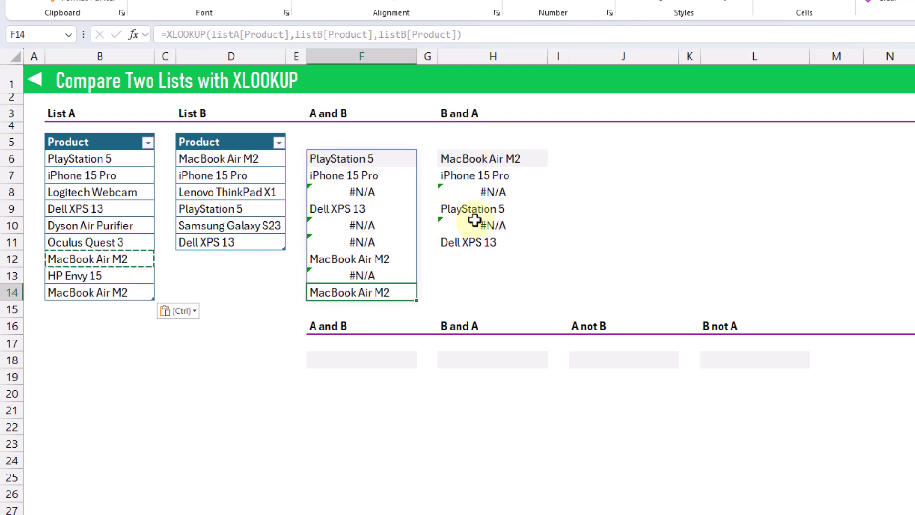
left_click(491, 158)
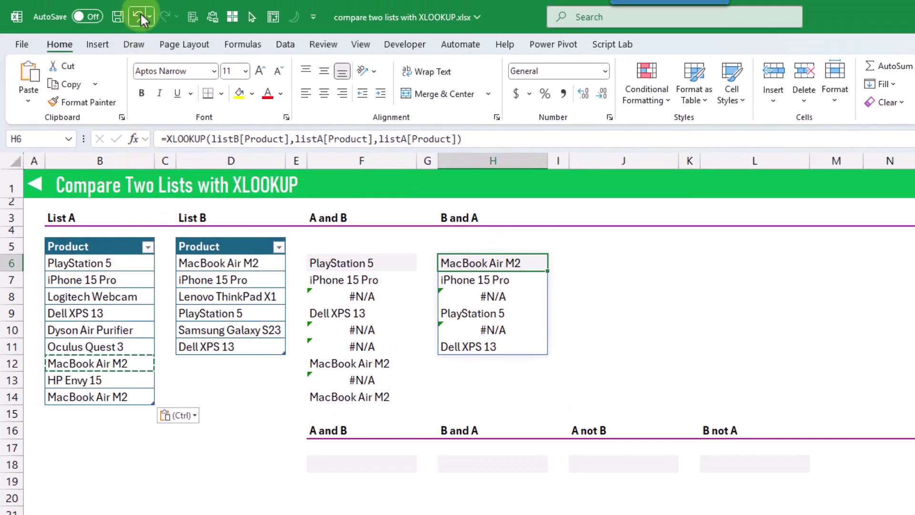
left_click(140, 17)
left_click(141, 16)
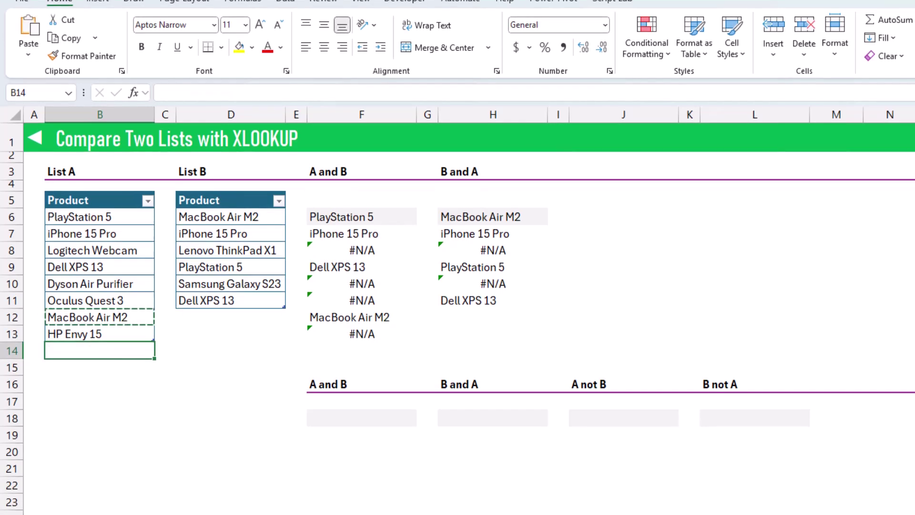
left_click(365, 260)
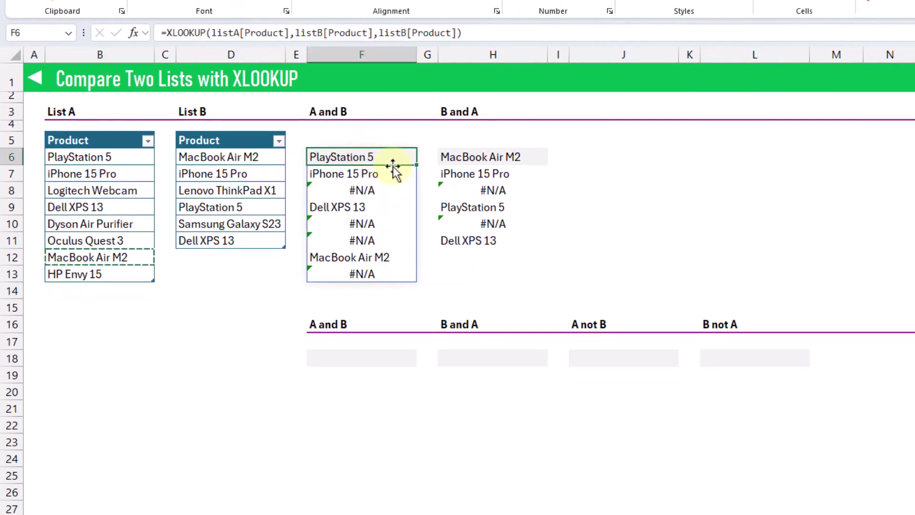
left_click(351, 358)
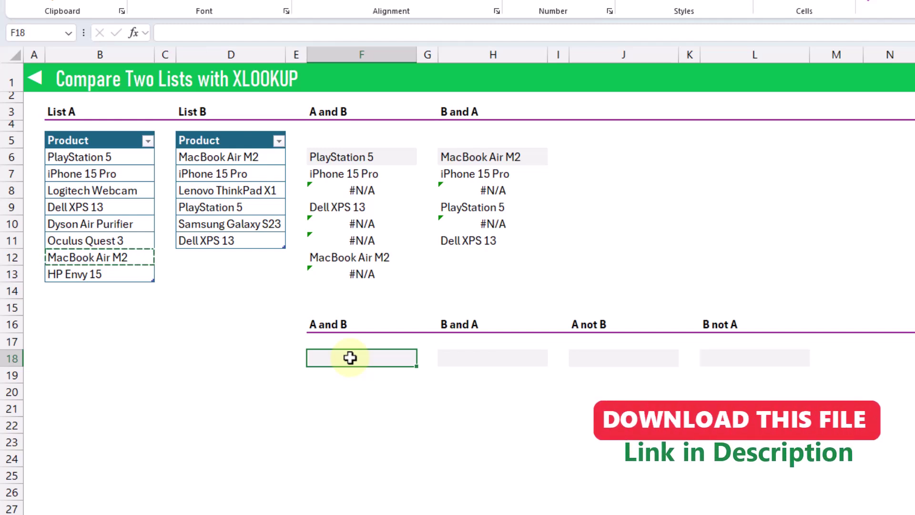
Enter =FILTER(F6#,NOT(ISNA(F6#))) in F18 to list the four A and B matches.
type("=fil")
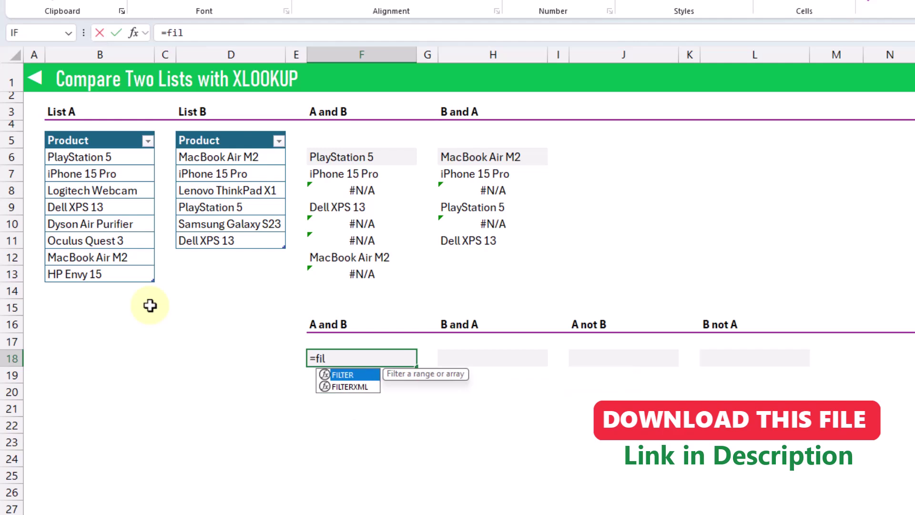
key("Tab")
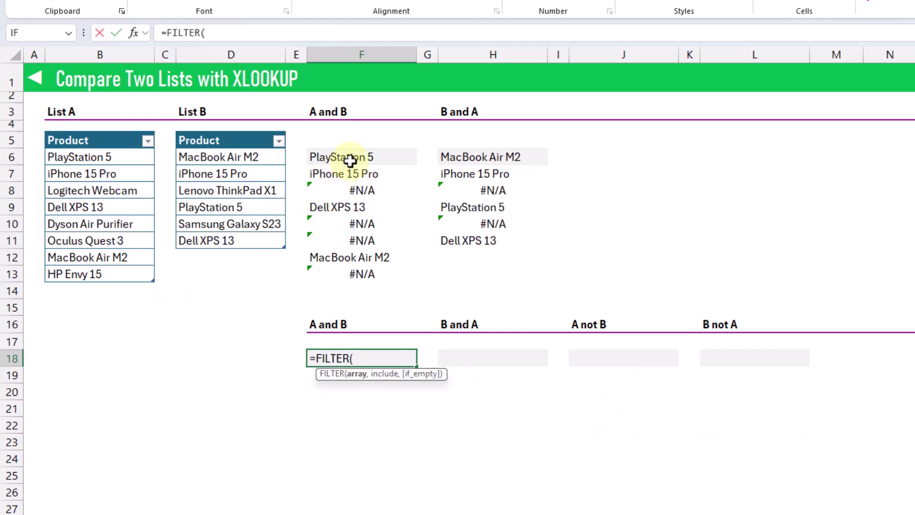
left_click_drag(352, 157, 351, 274)
type(",")
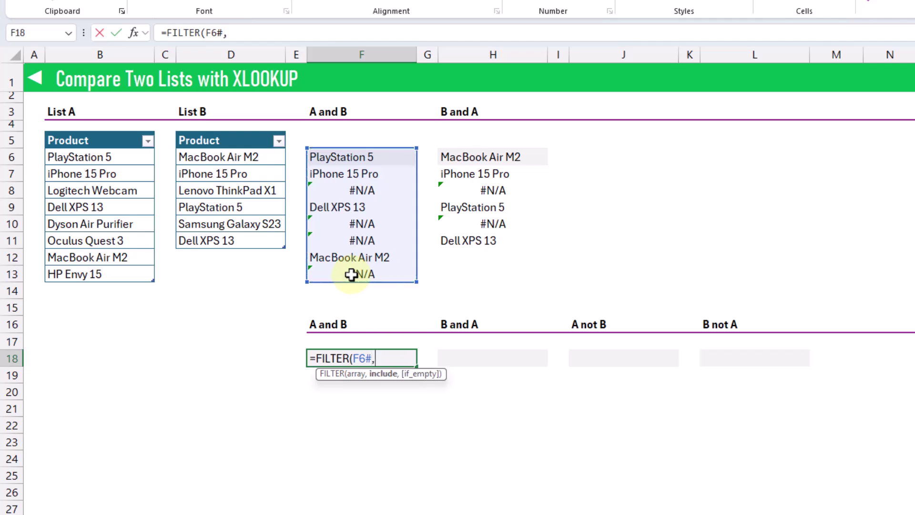
type("note")
key("BackSpace")
key("Tab")
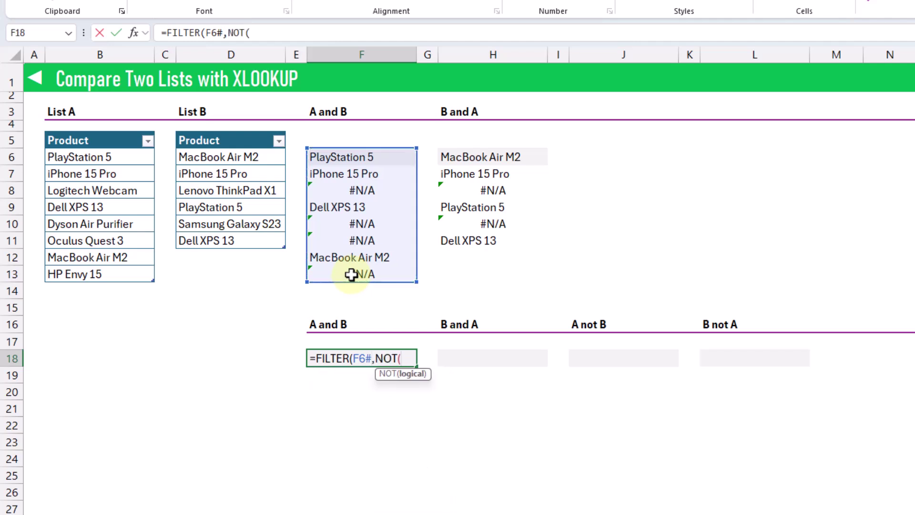
type("isn")
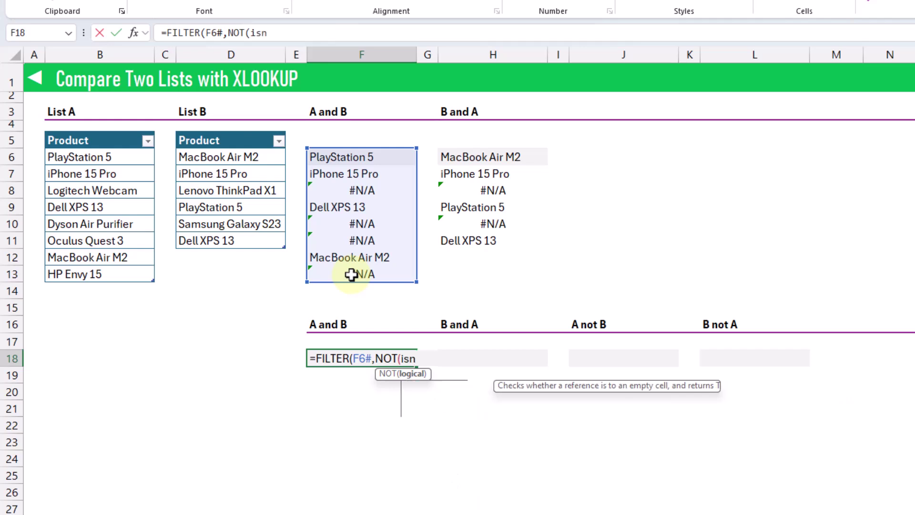
key("Tab")
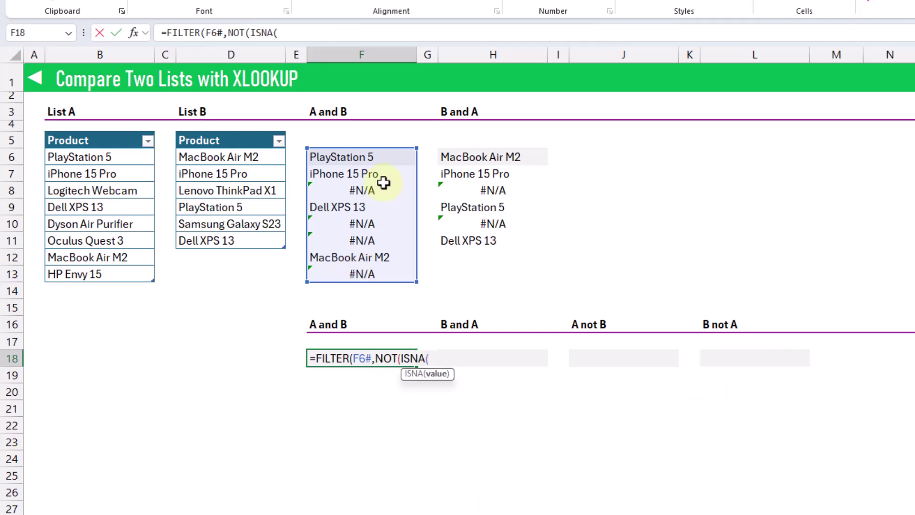
left_click_drag(377, 155, 387, 272)
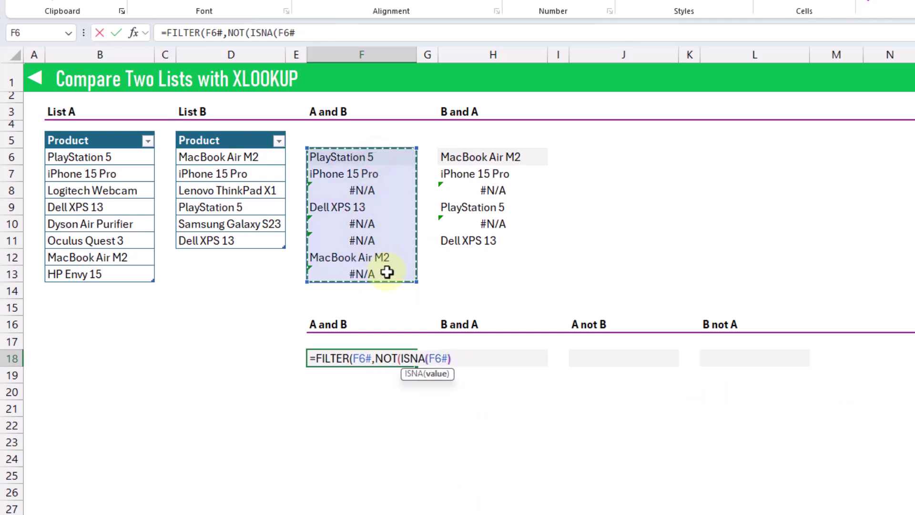
type("))")
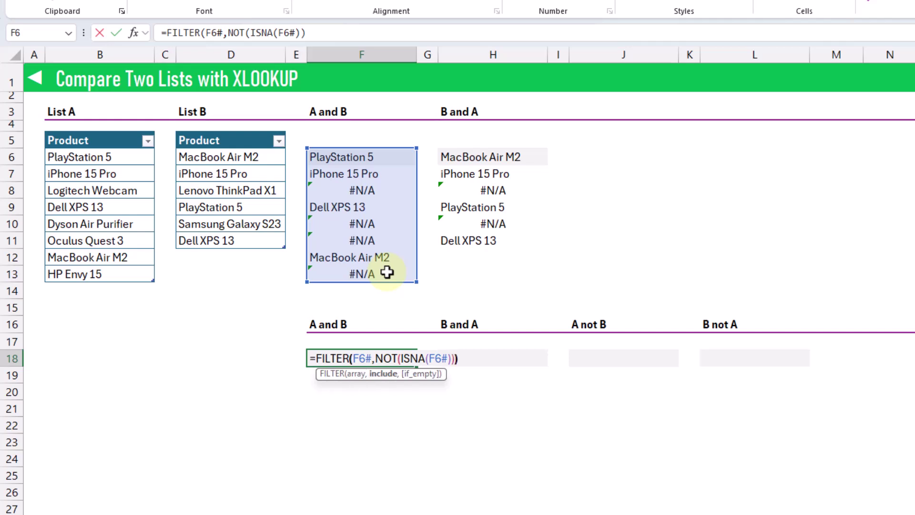
key("ctrl+Return")
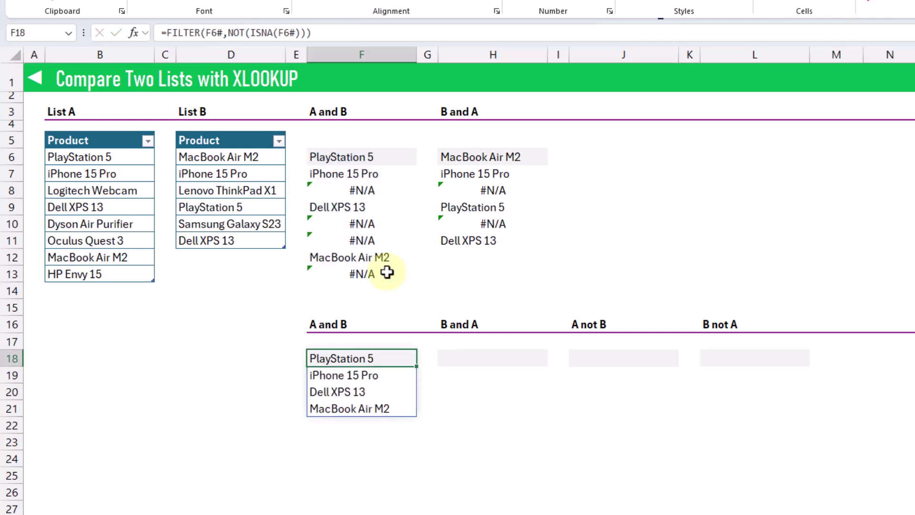
Check the filtered list against the F6–F12 lookup matches, and select H18 under B and A.
left_click(380, 152)
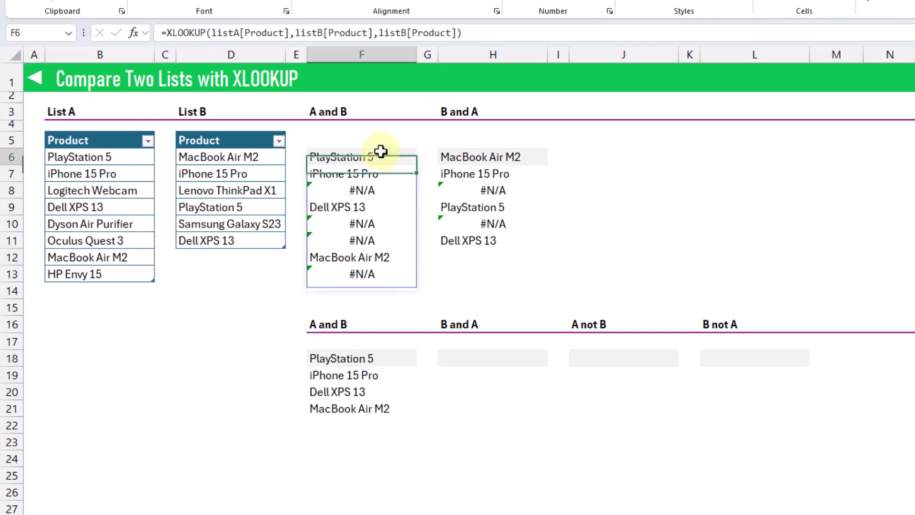
left_click(380, 172)
left_click(374, 206)
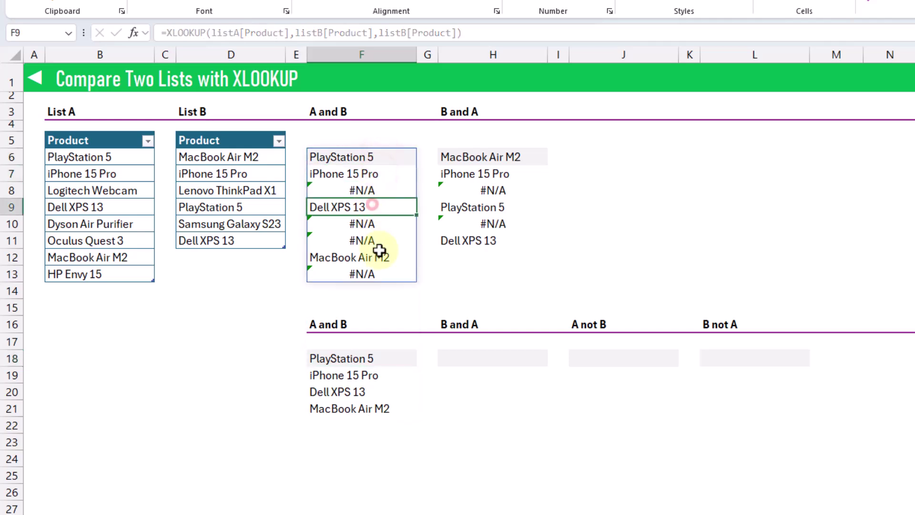
left_click(382, 259)
left_click(465, 360)
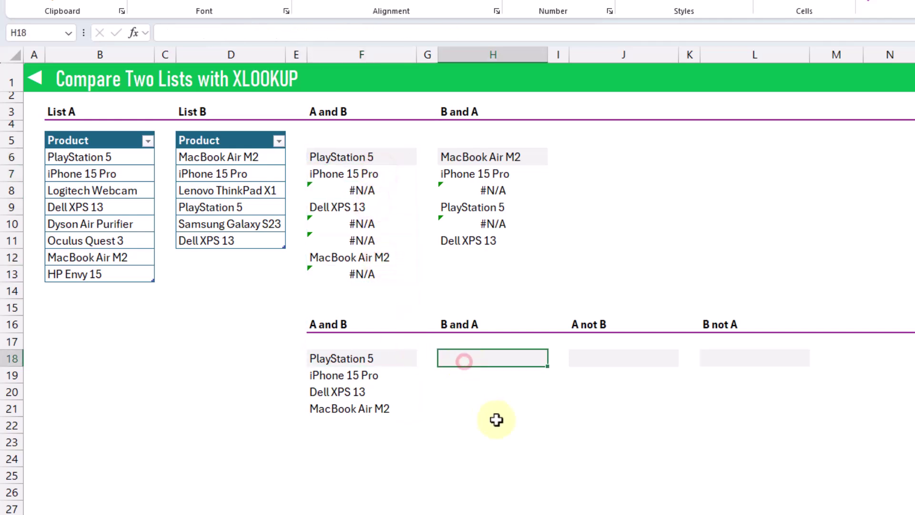
Enter =FILTER(H6#,NOT(ISNA(H6#))) in H18, spilling MacBook Air M2, iPhone 15 Pro, PlayStation 5, Dell XPS 13.
type("=")
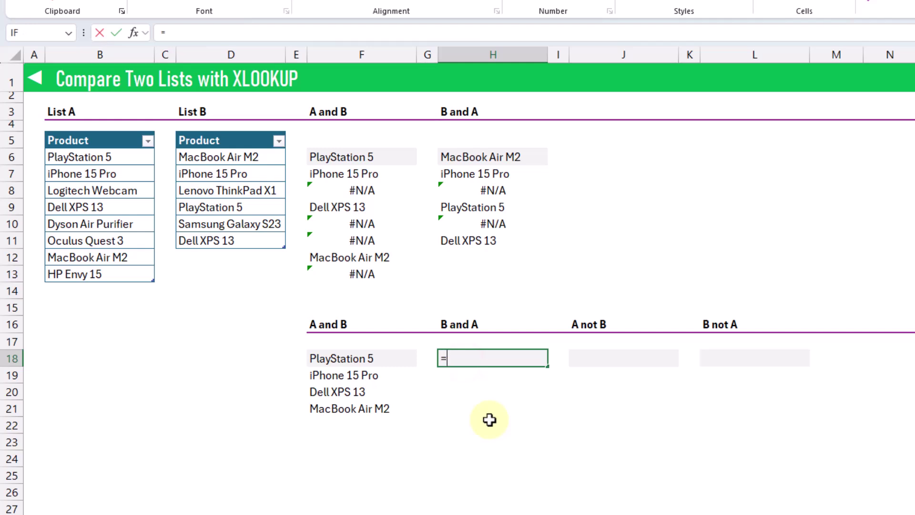
type("filter")
key("Tab")
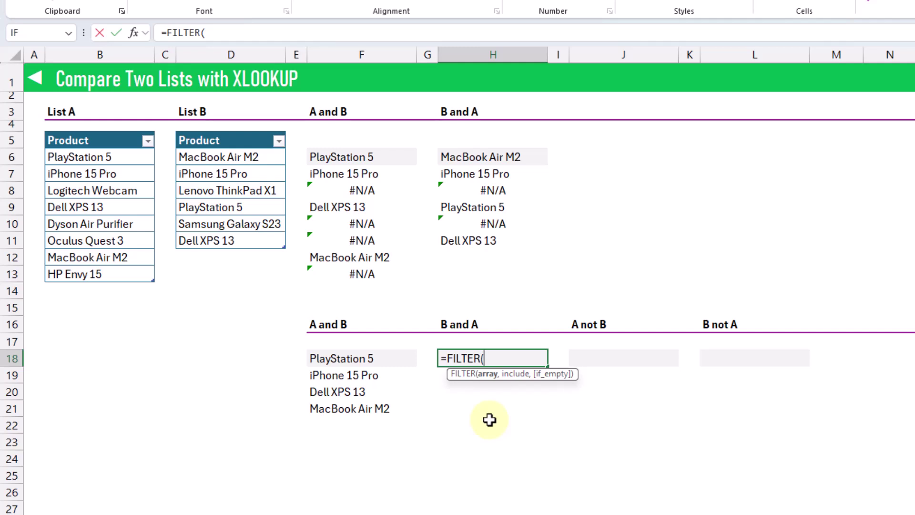
left_click_drag(512, 156, 511, 244)
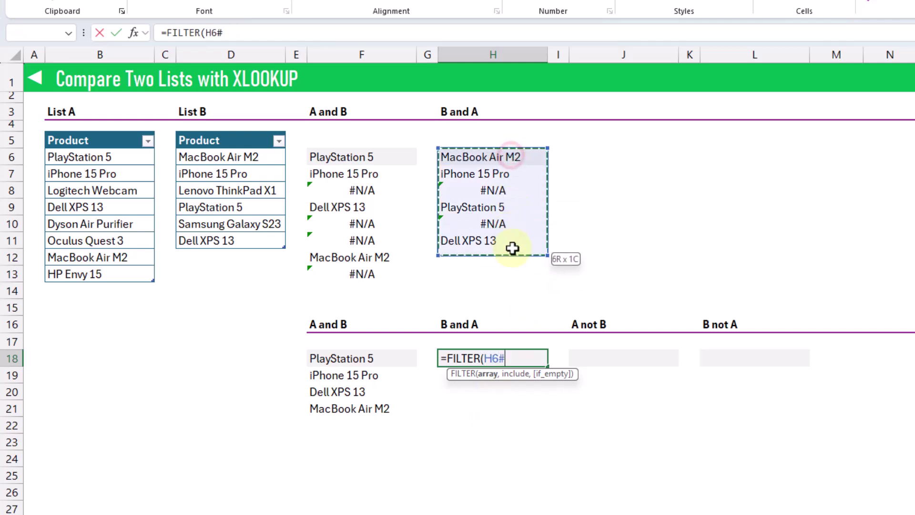
type(",")
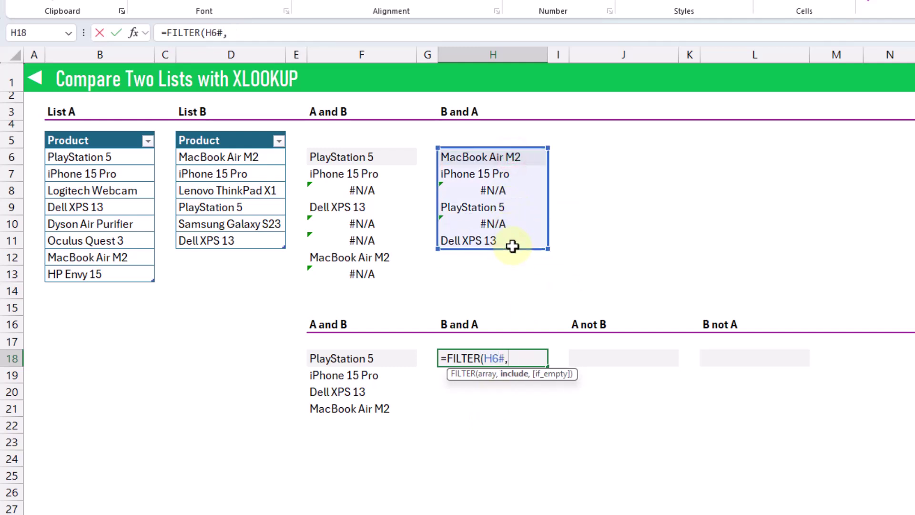
type("not")
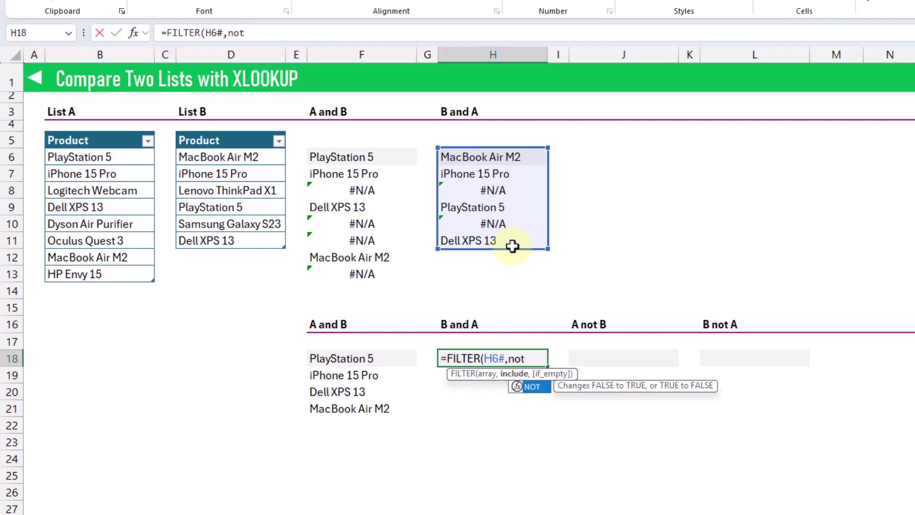
type("(")
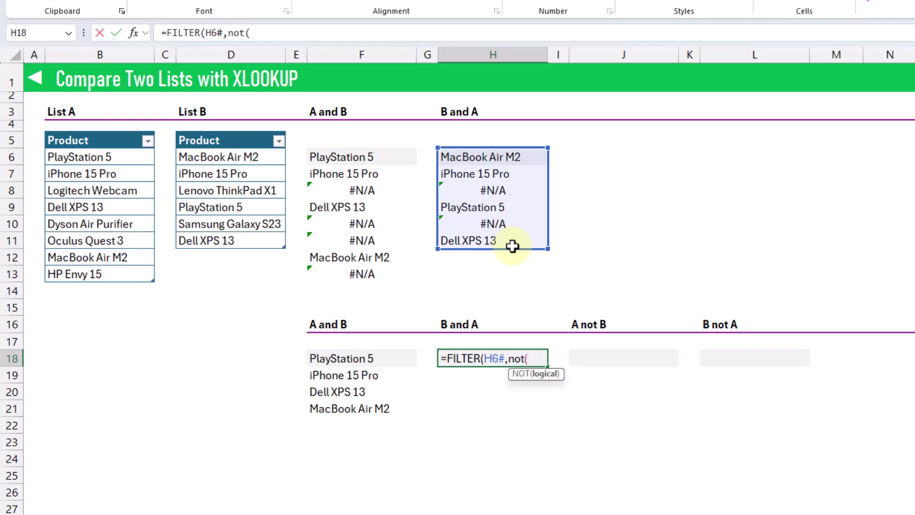
type("na")
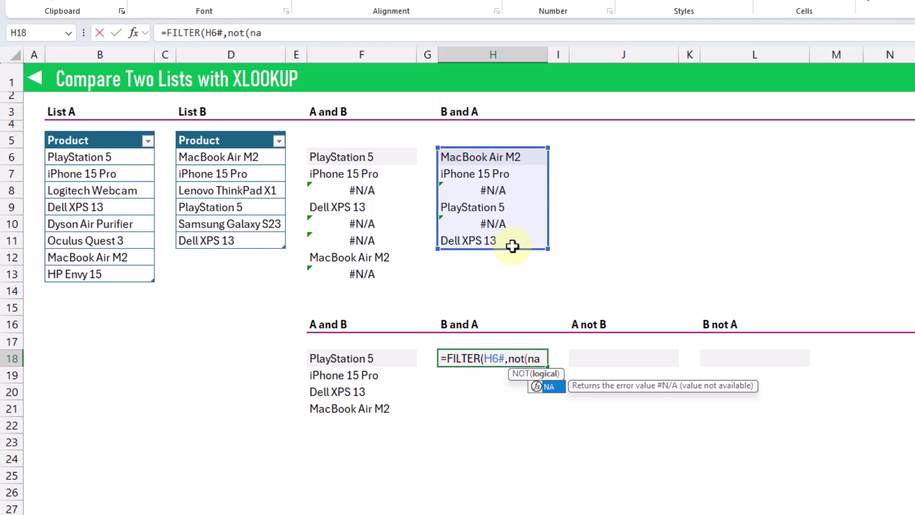
key("BackSpace")
key("BackSpace")
type("is")
key("Down")
key("Down")
key("Down")
key("Down")
key("Down")
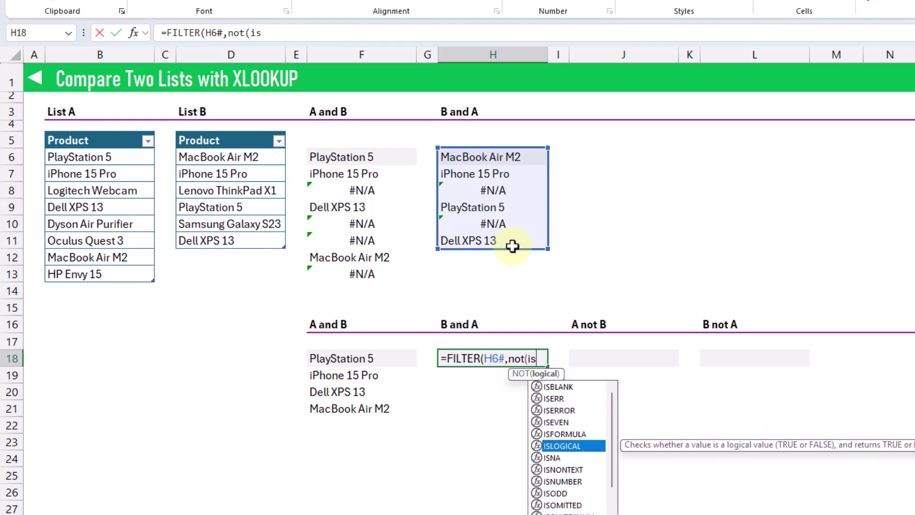
key("Down")
key("Tab")
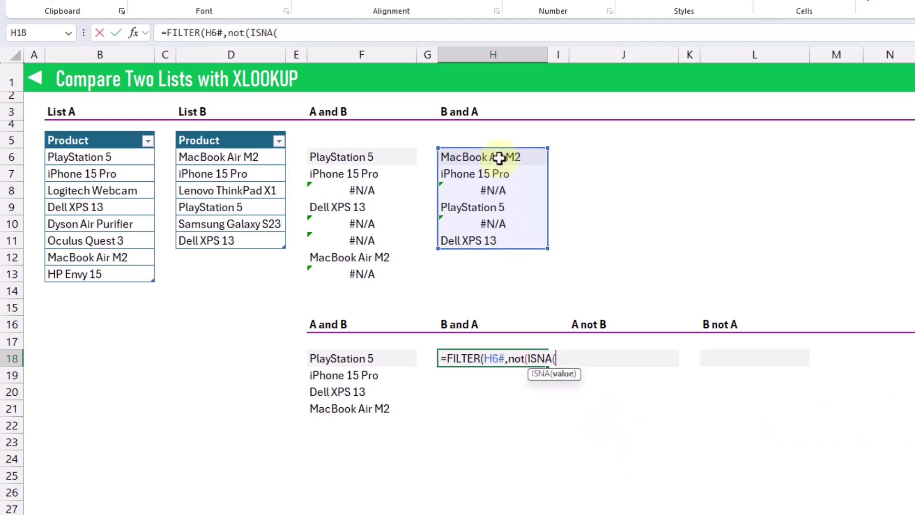
left_click_drag(499, 158, 507, 242)
type("))")
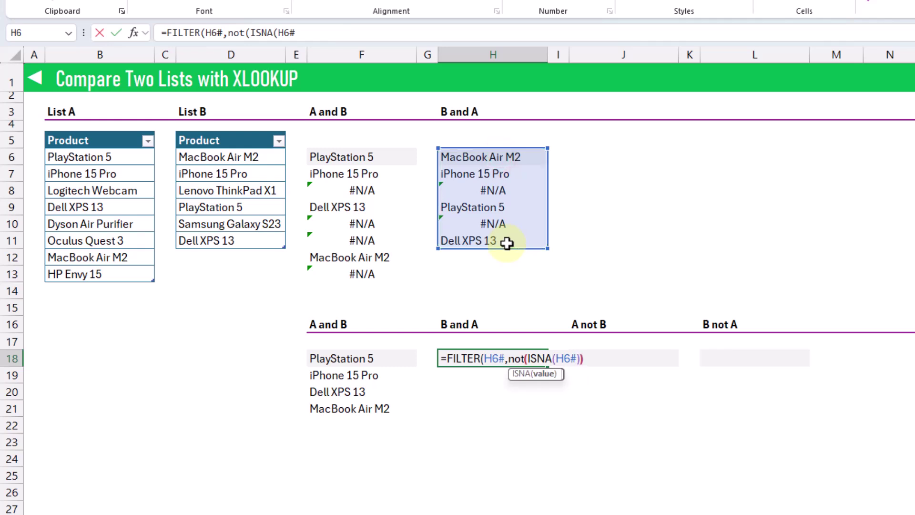
key("ctrl+Return")
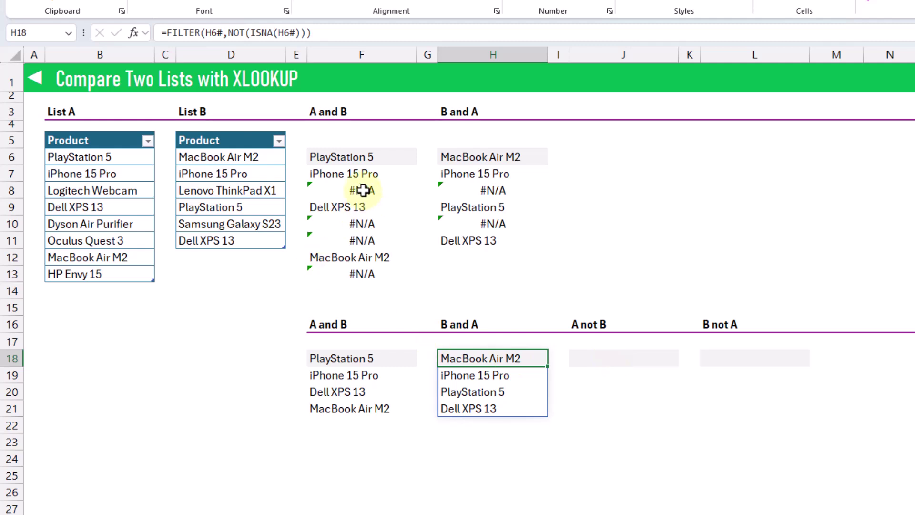
left_click(603, 357)
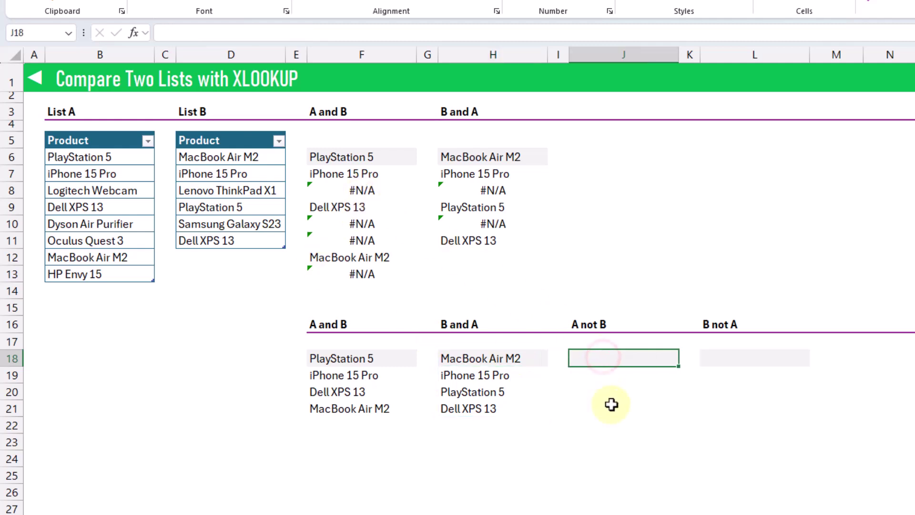
Enter =FILTER(listA[Product],ISNA(F6#)) in J18 to list the A not B products.
type("=fil")
key("Tab")
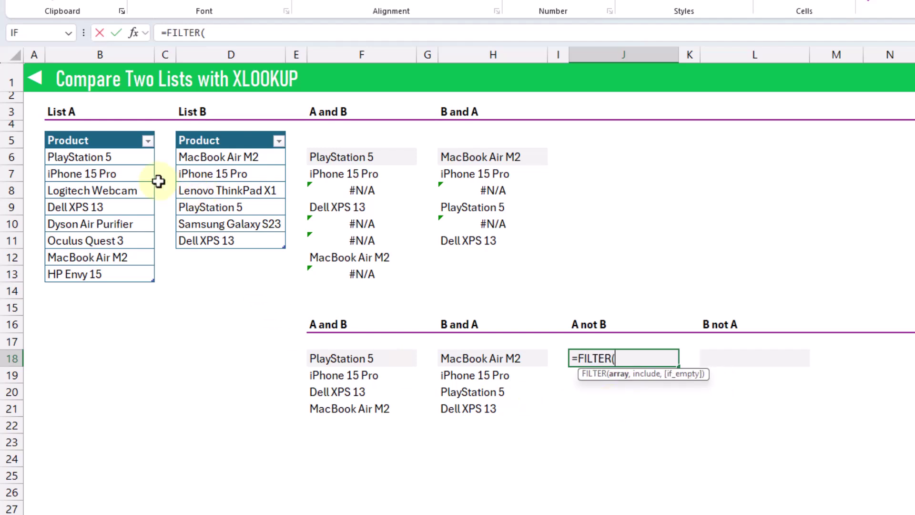
left_click_drag(128, 158, 116, 274)
type(",isn")
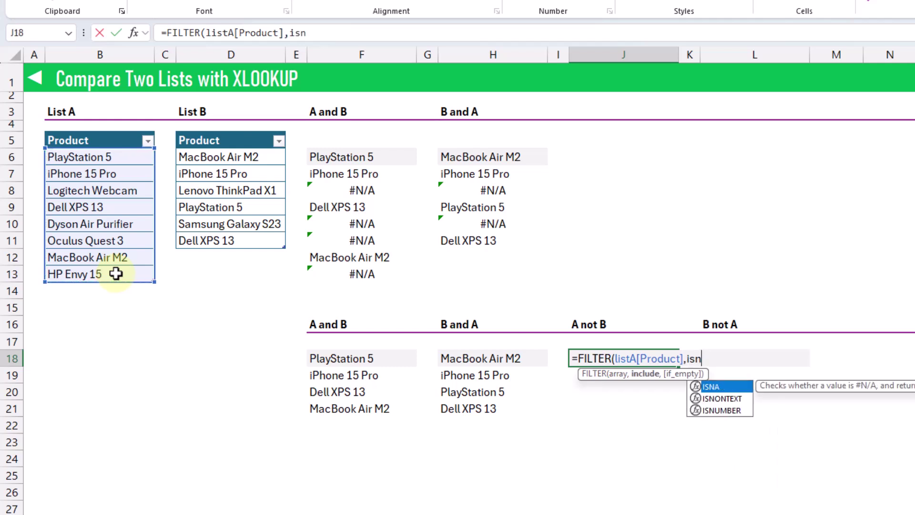
key("Tab")
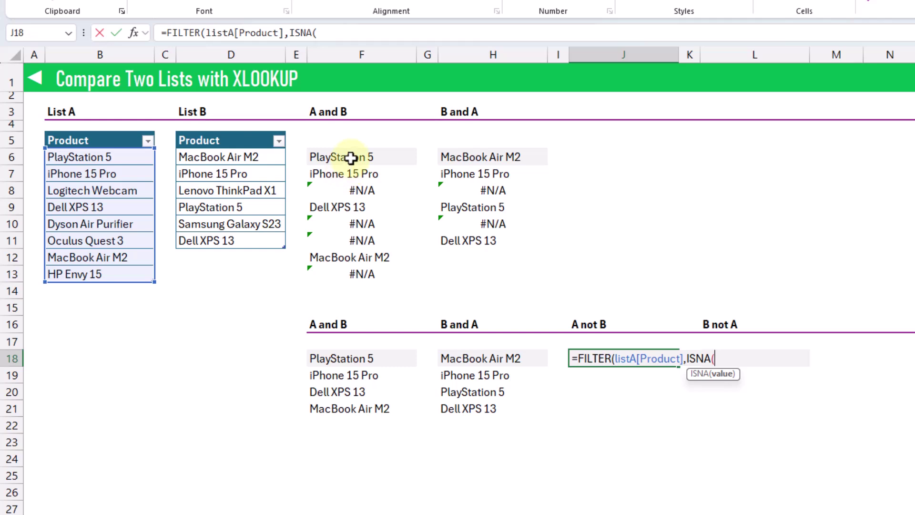
left_click_drag(353, 157, 344, 272)
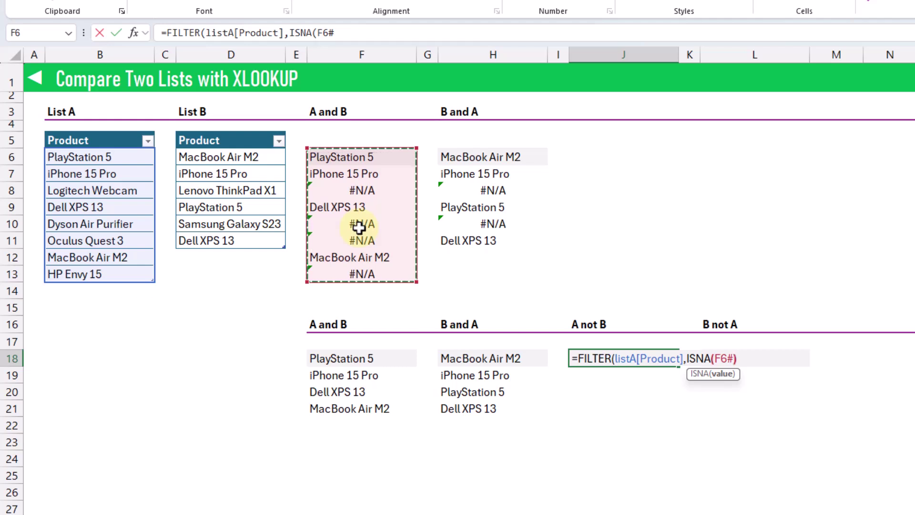
type(")")
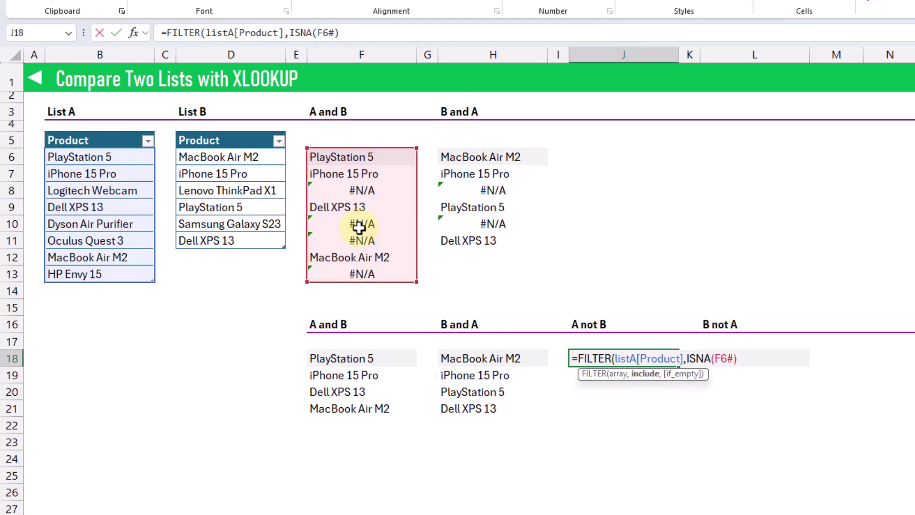
key("Return")
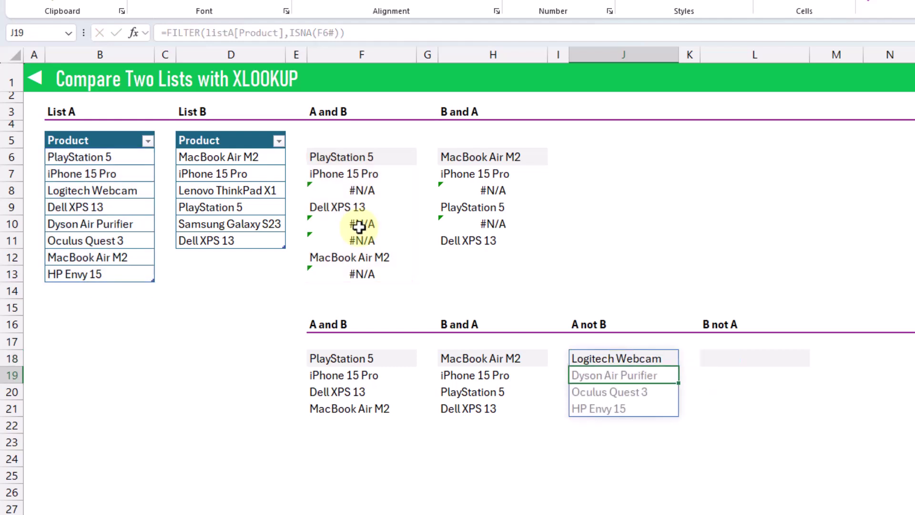
Verify the A not B results against the #N/A lookups and Logitech Webcam, then select L18.
left_click(359, 191)
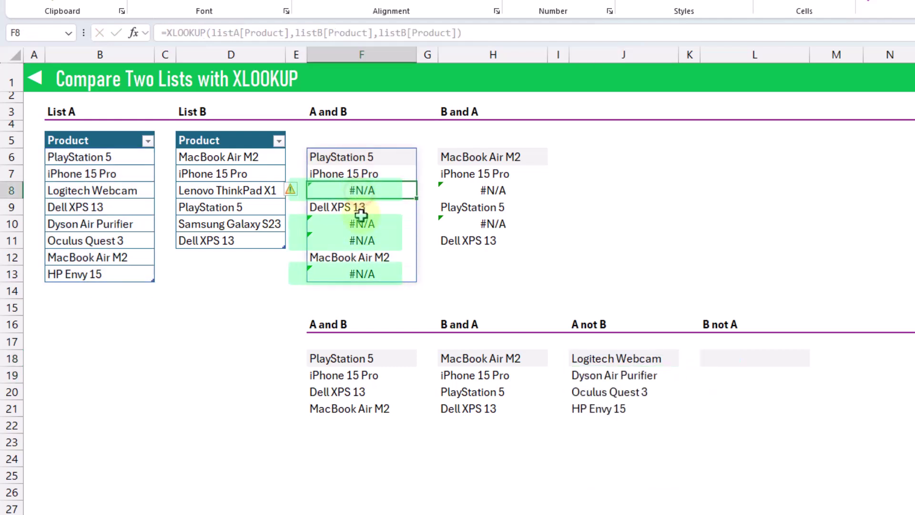
left_click(125, 191)
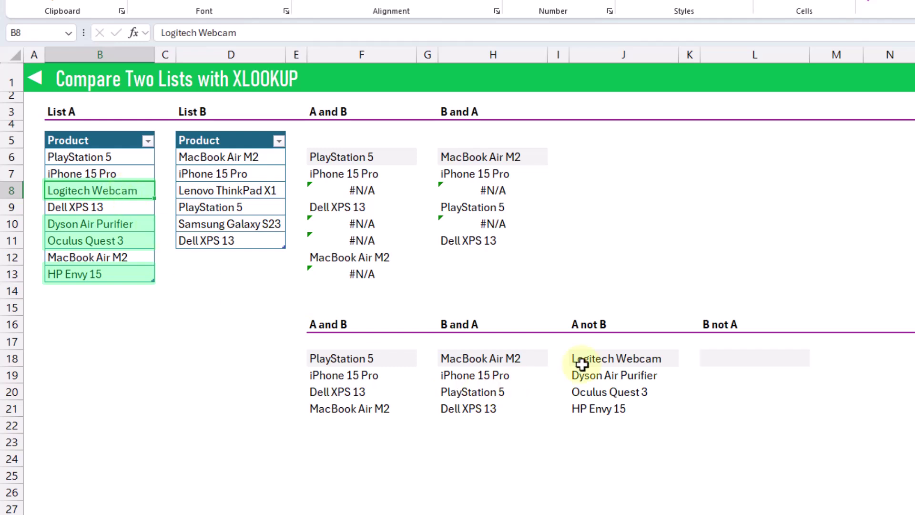
left_click(605, 356)
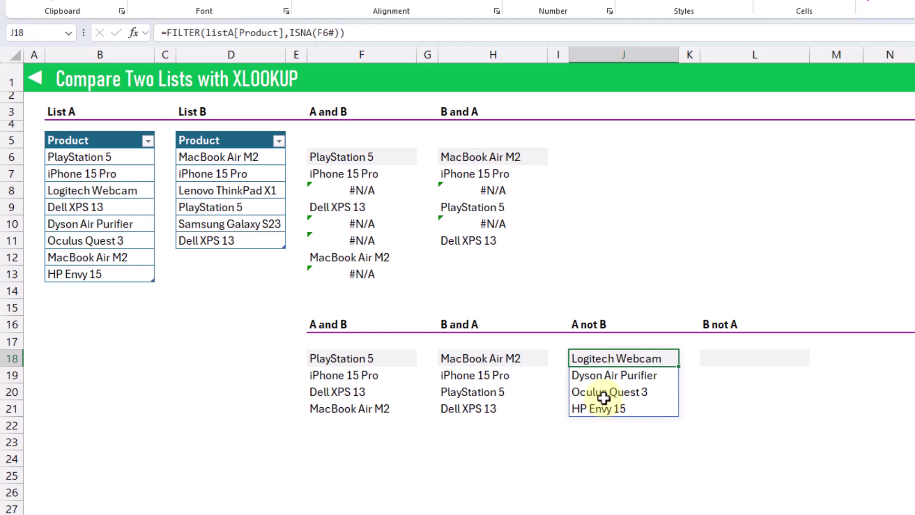
left_click(737, 363)
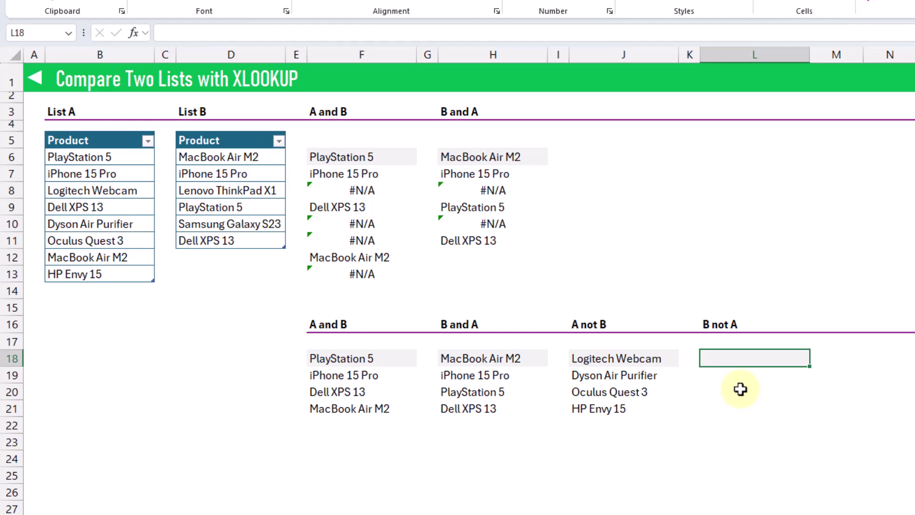
Enter =FILTER(listB[Product],ISNA(H6#)) in L18, spilling Lenovo ThinkPad X1 and Samsung Galaxy S23.
type("=FILTER(")
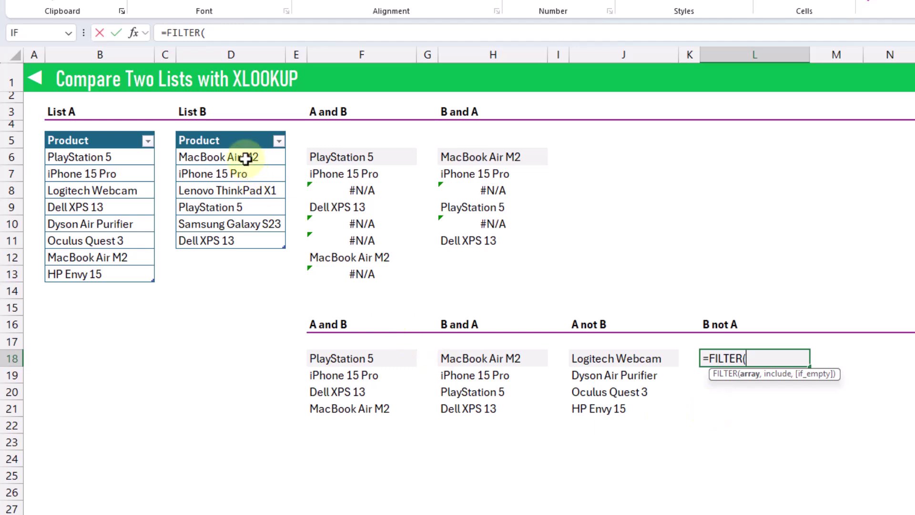
left_click_drag(240, 156, 240, 238)
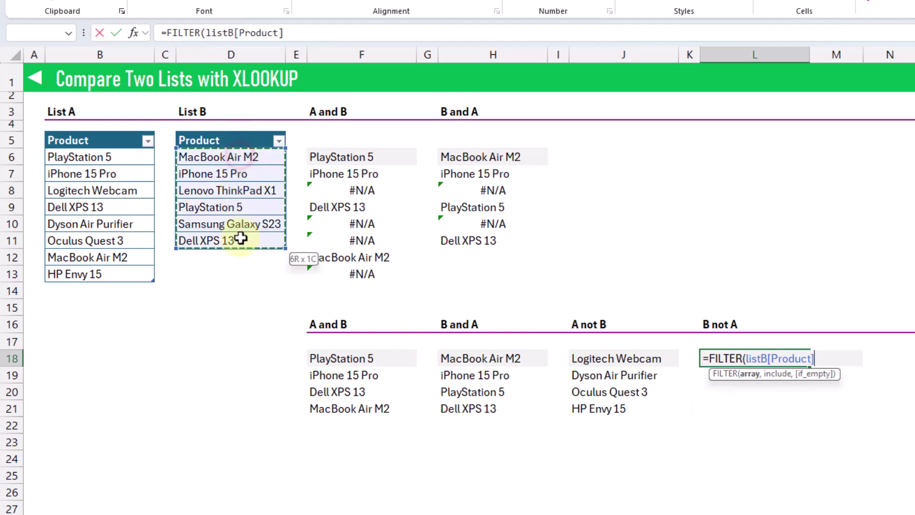
type(",")
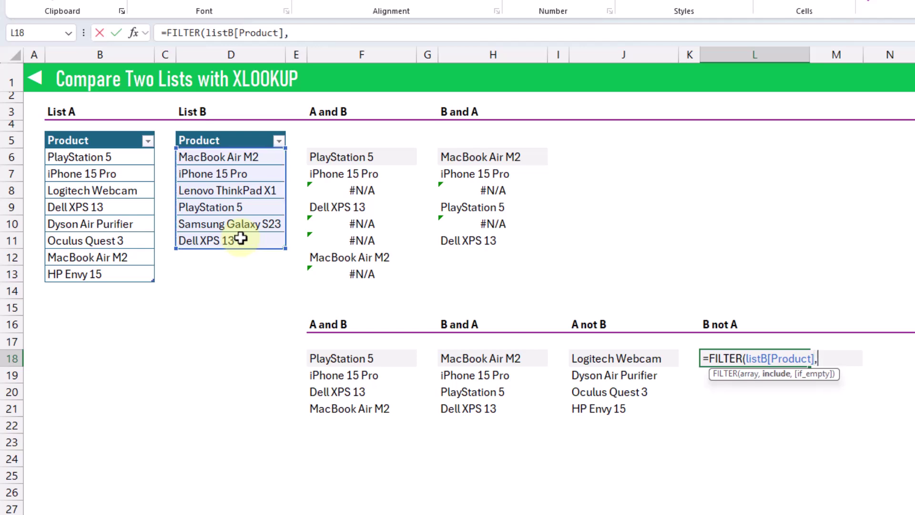
type("is")
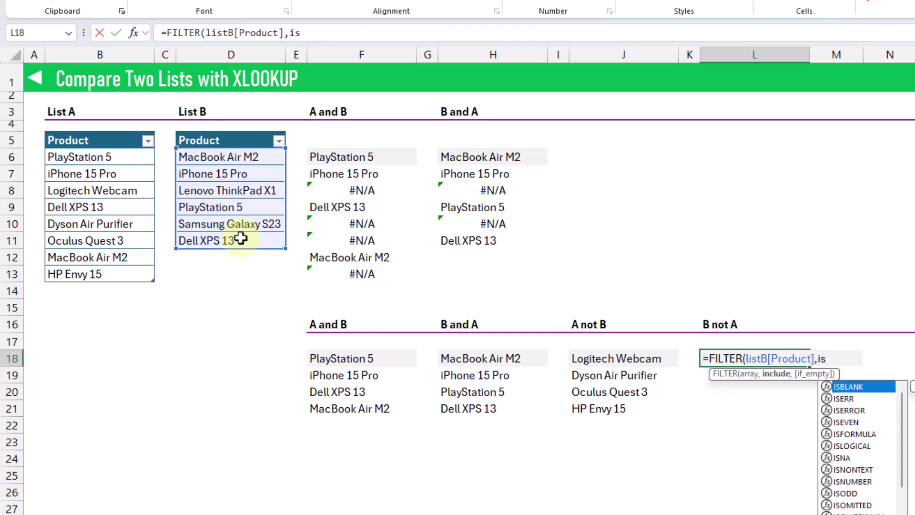
type("na")
key("Tab")
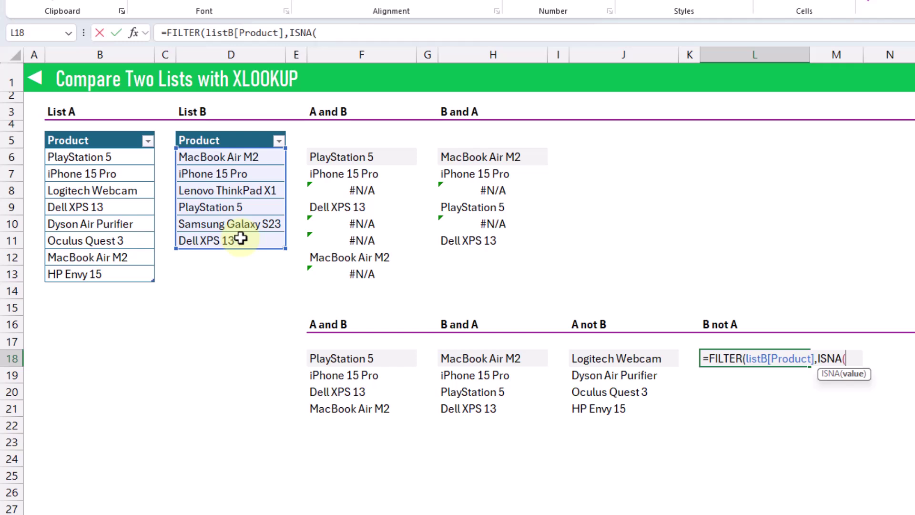
left_click_drag(453, 158, 470, 242)
type(")")
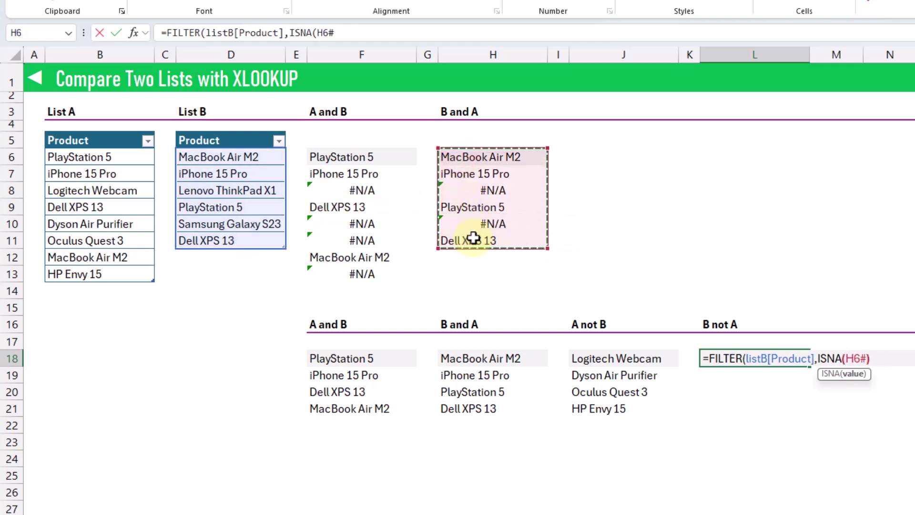
type(")")
key("Return")
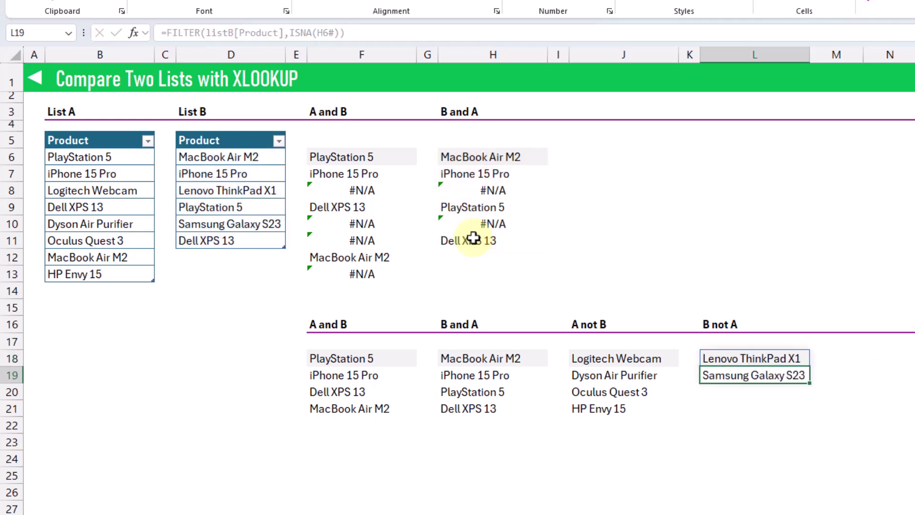
left_click(487, 191)
left_click(489, 222)
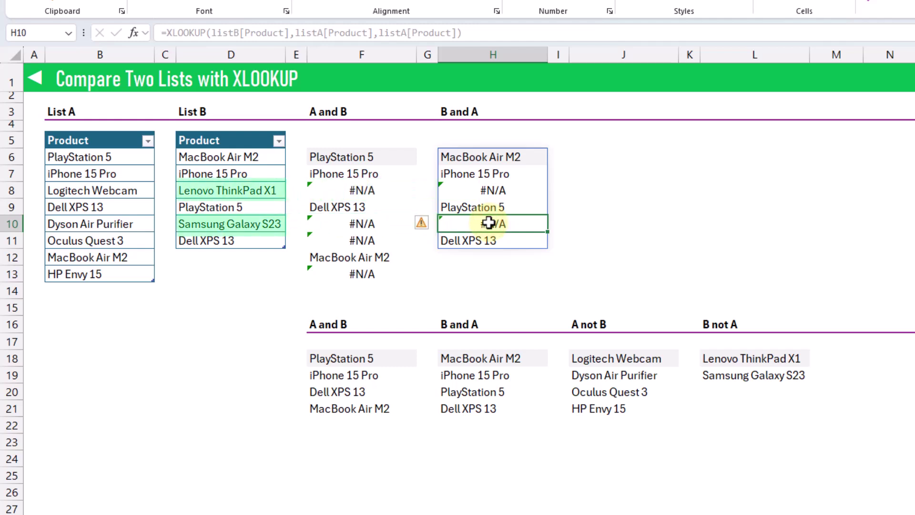
left_click(250, 224)
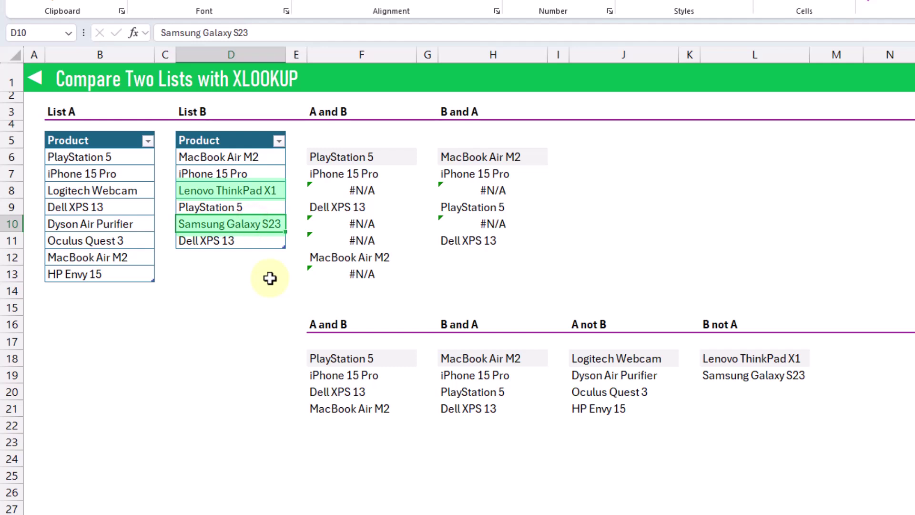
left_click(705, 375)
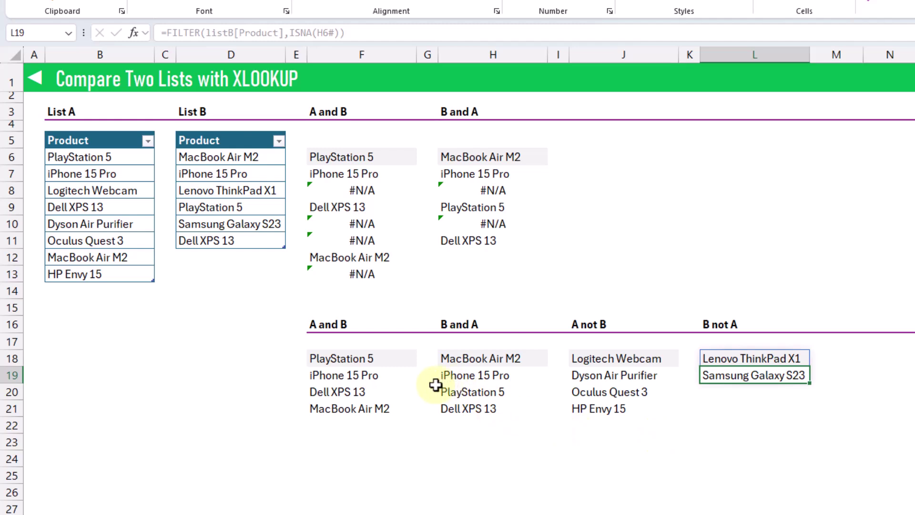
left_click(365, 359)
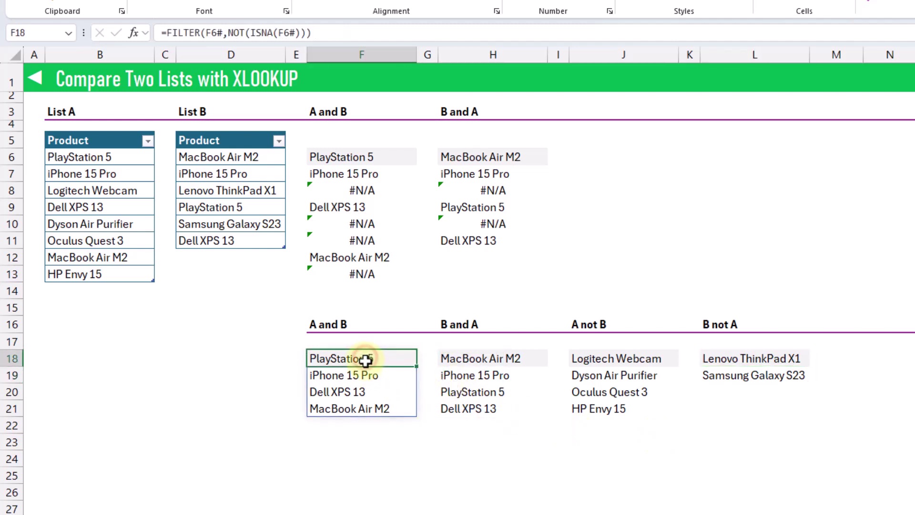
left_click(476, 359)
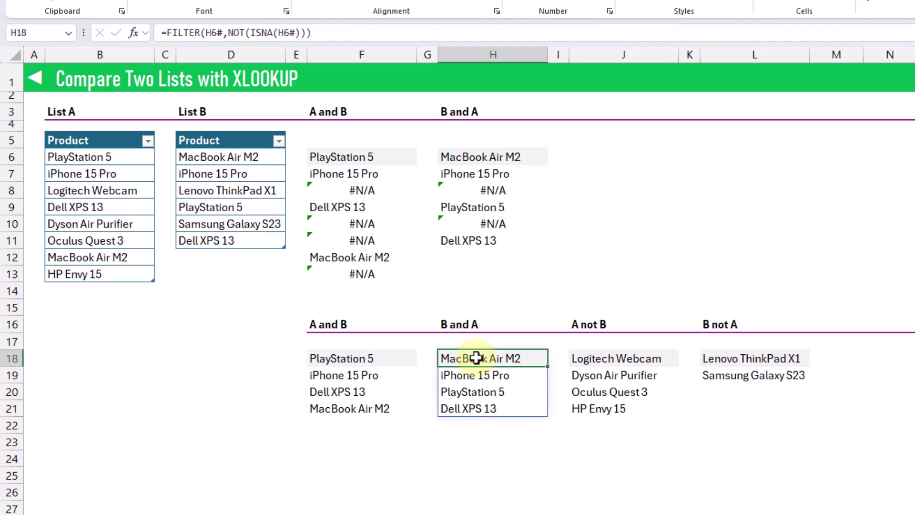
left_click(601, 360)
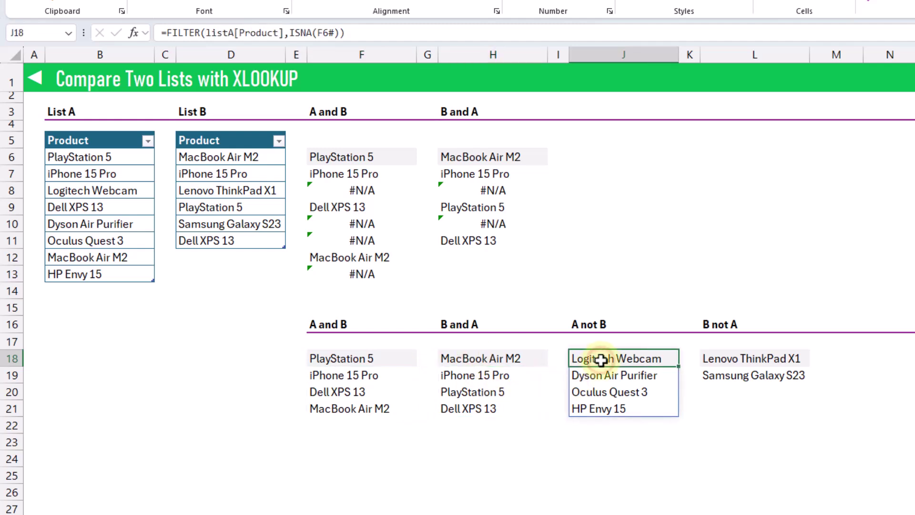
left_click(727, 365)
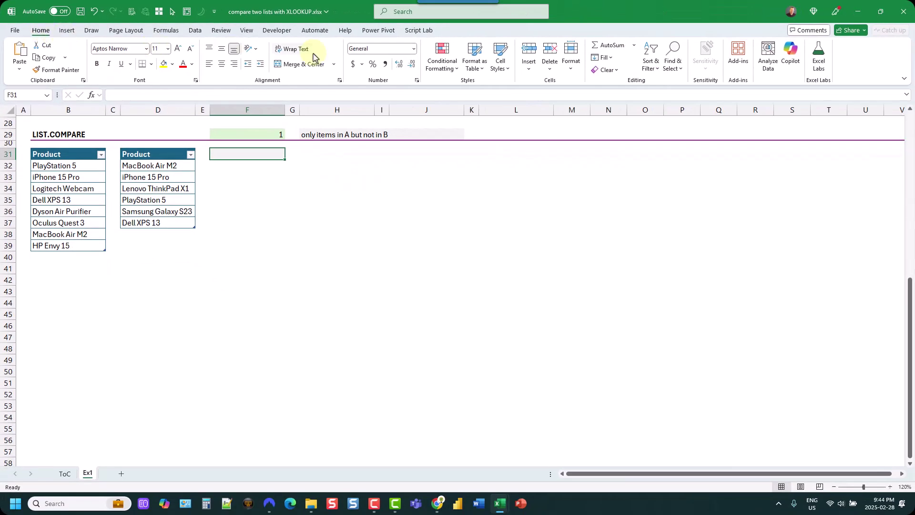
left_click(739, 55)
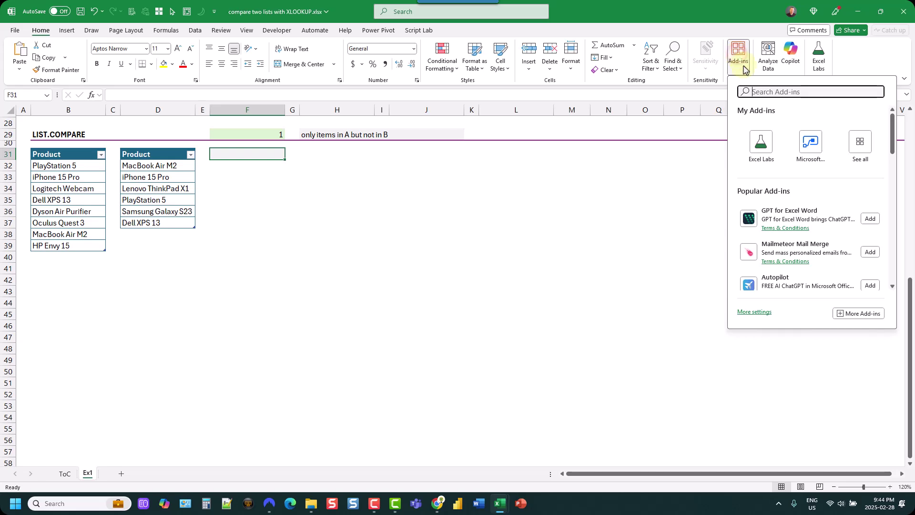
left_click(859, 313)
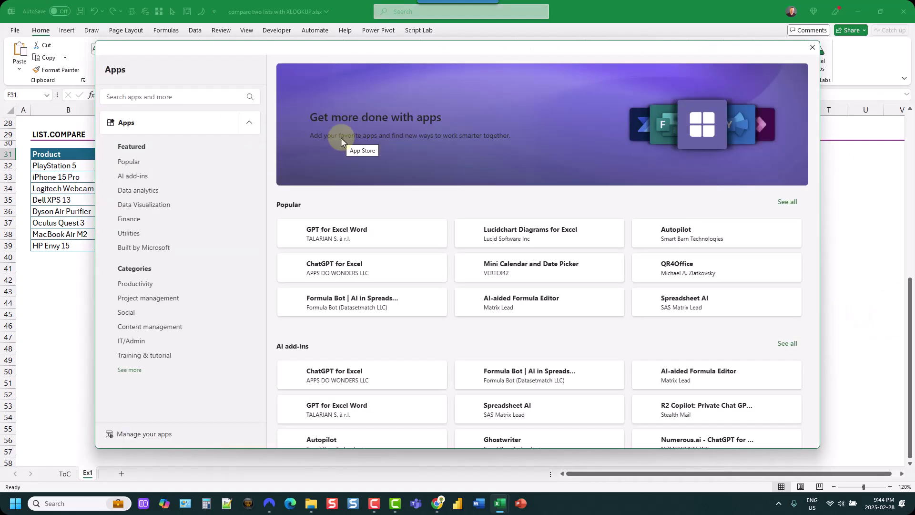
left_click(176, 95)
type("excel")
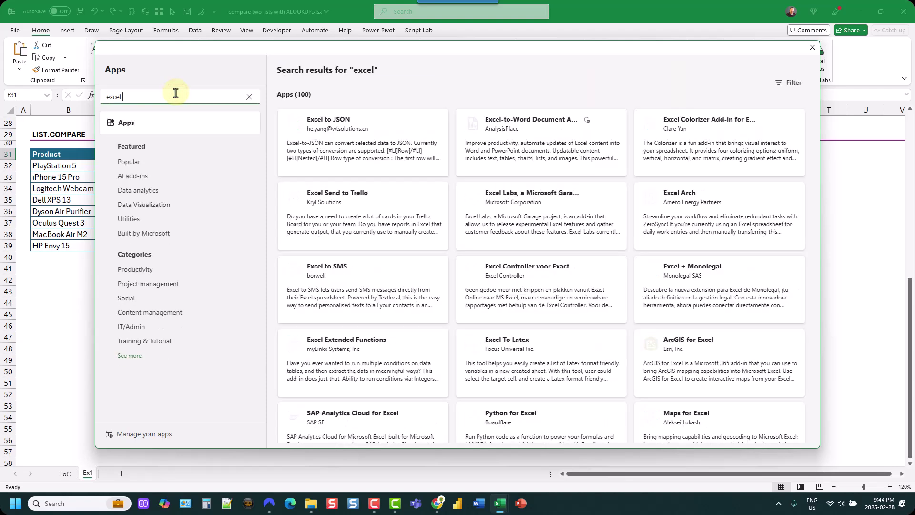
type(" labs")
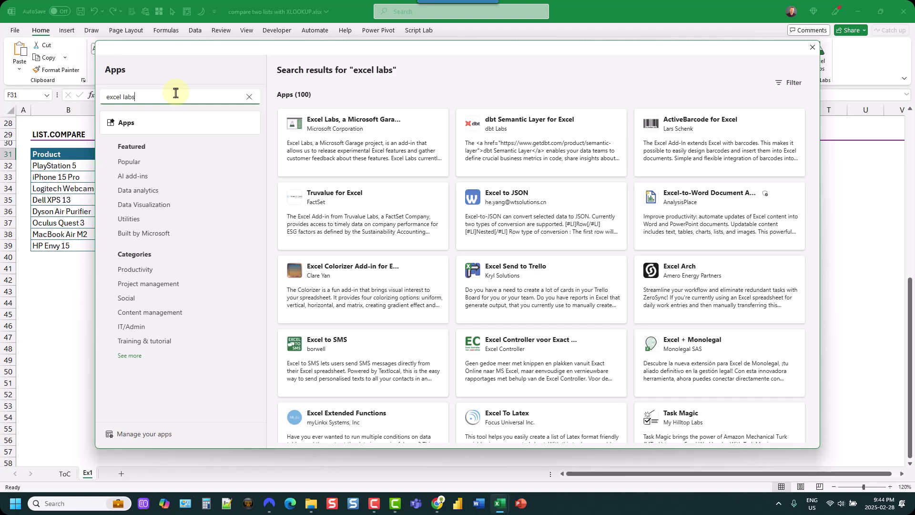
left_click(336, 137)
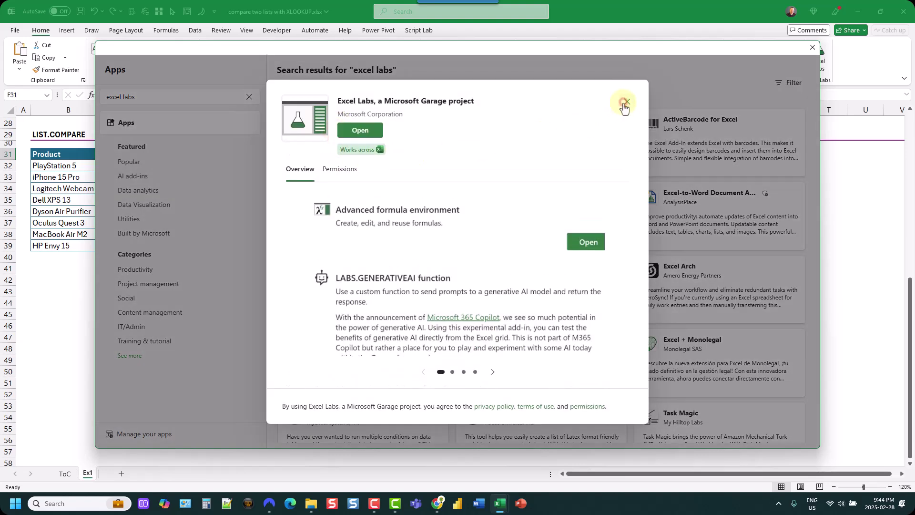
left_click(627, 102)
left_click(812, 47)
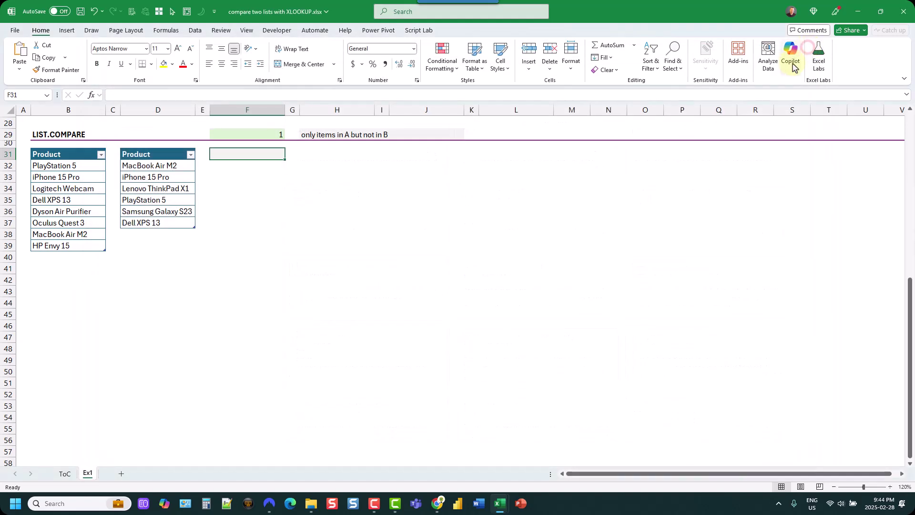
Show the Excel Labs pane and scroll through the LIST.COMPARE LAMBDA code and its comment header.
left_click(826, 57)
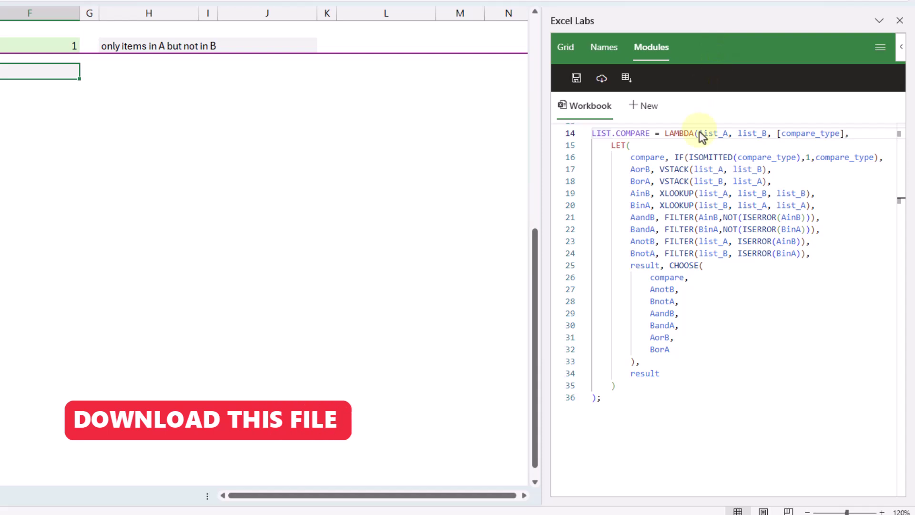
scroll(696, 153, "up", 5)
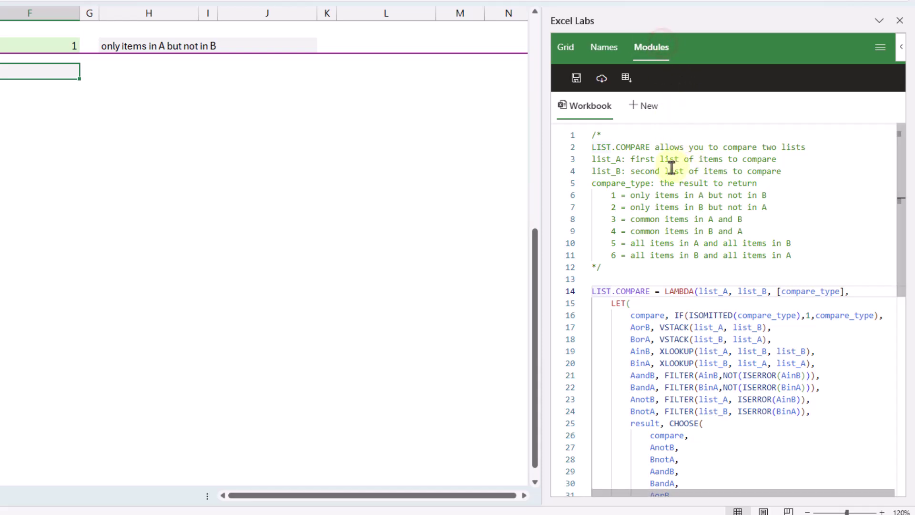
scroll(672, 168, "down", 2)
scroll(672, 168, "down", 2)
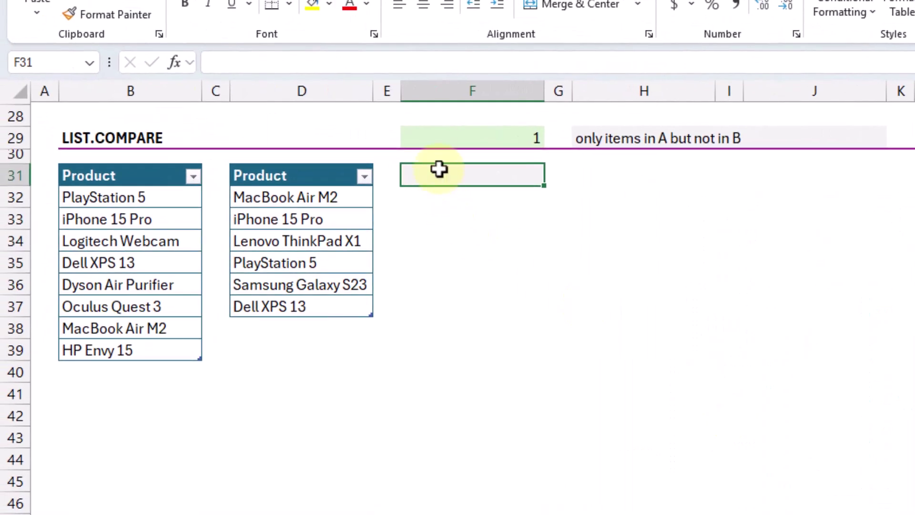
Enter =LIST.COMPARE(list_A[Product],list_B[Product]) in F31.
type("=li")
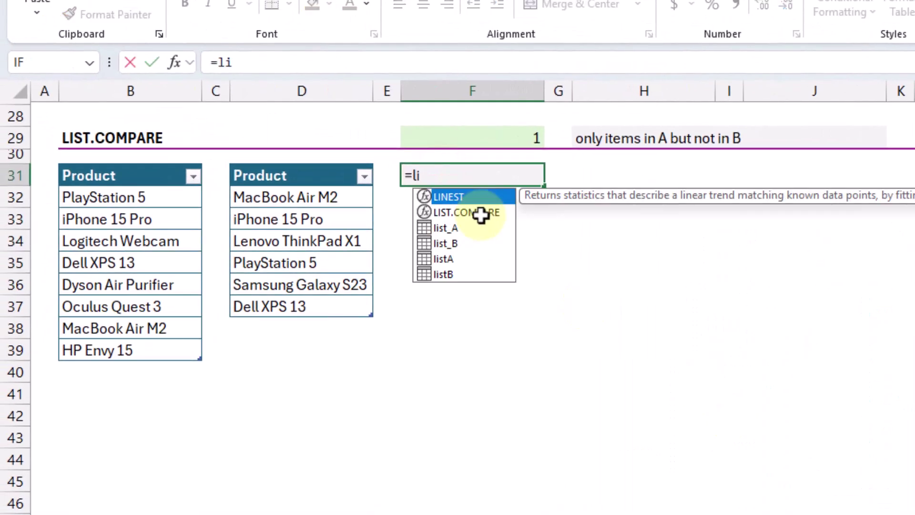
type("st")
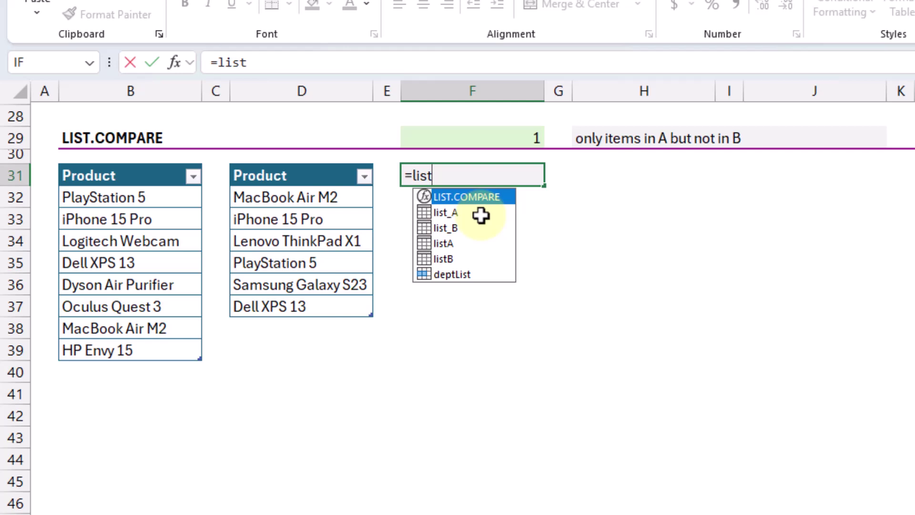
key("Tab")
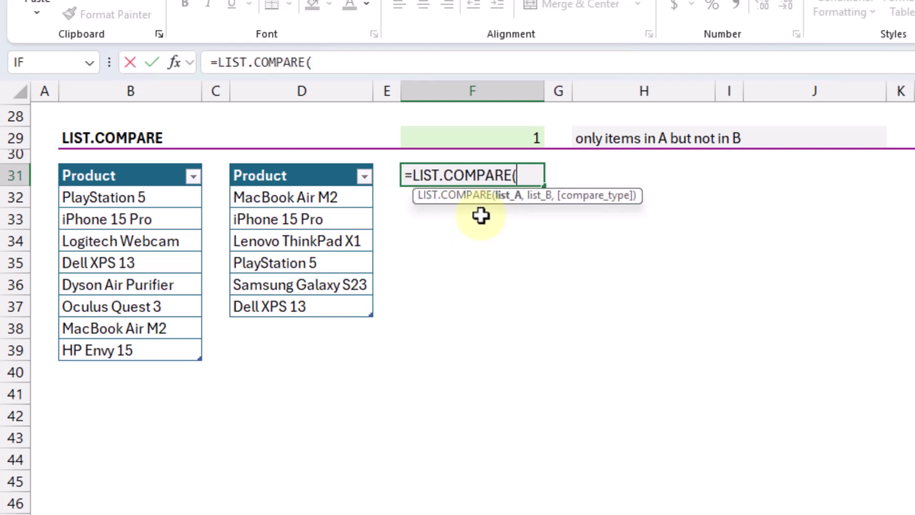
left_click(156, 163)
type(",")
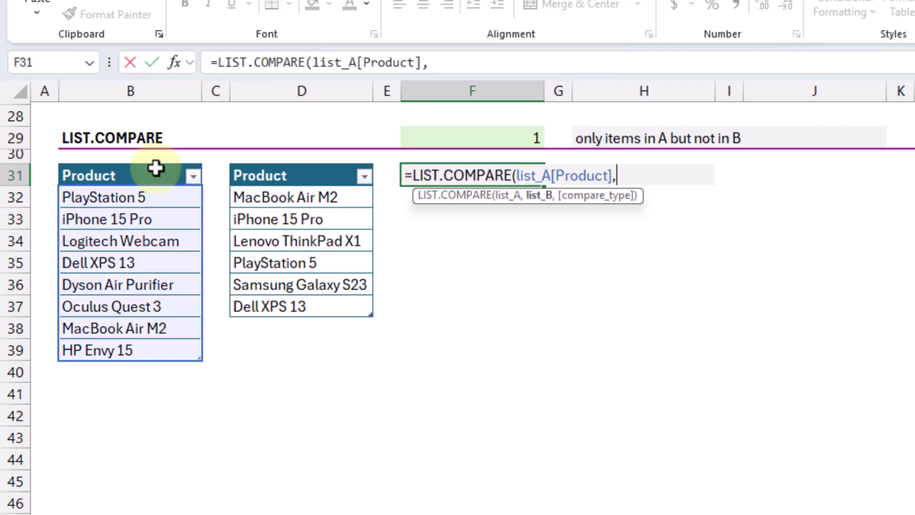
left_click(327, 165)
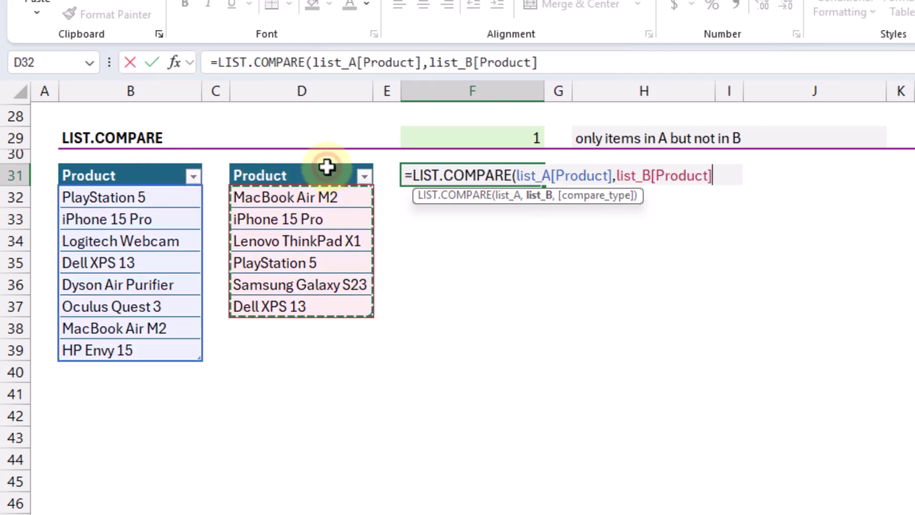
key("Return")
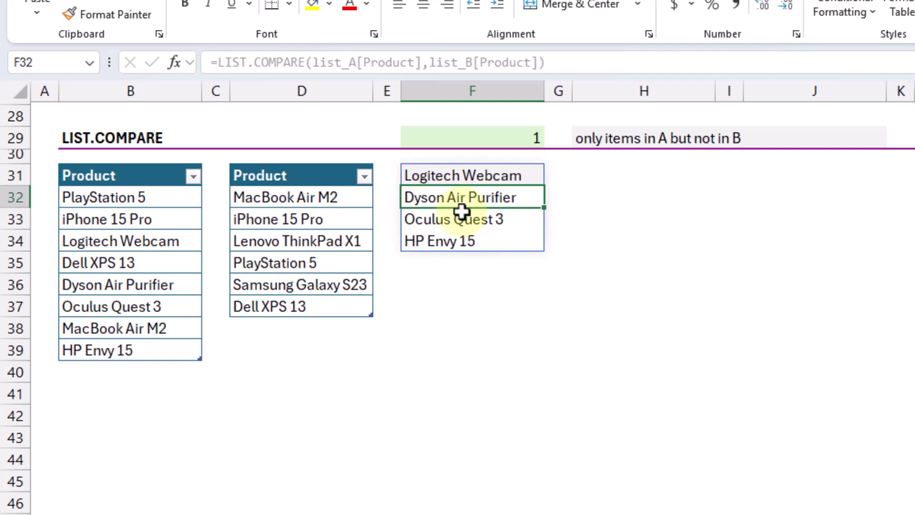
Add F29 as the compare-type argument to the F31 LIST.COMPARE formula.
double_click(494, 175)
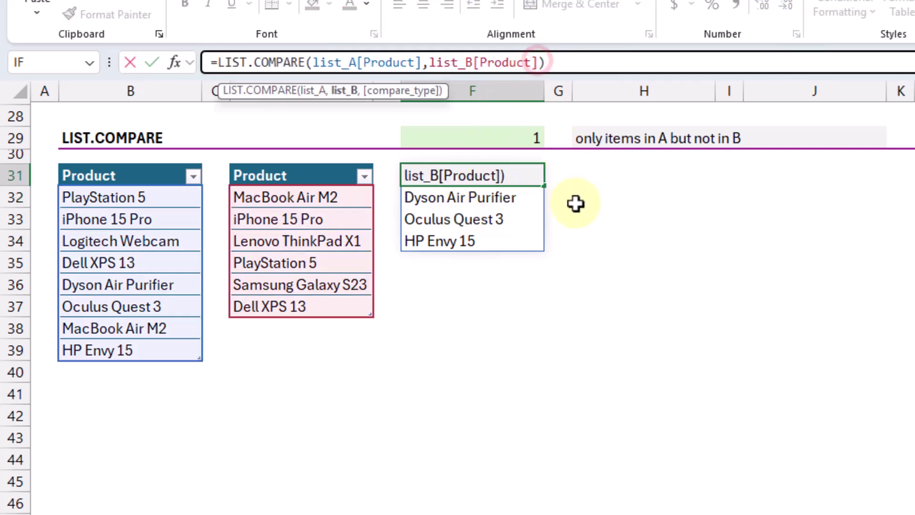
type(",")
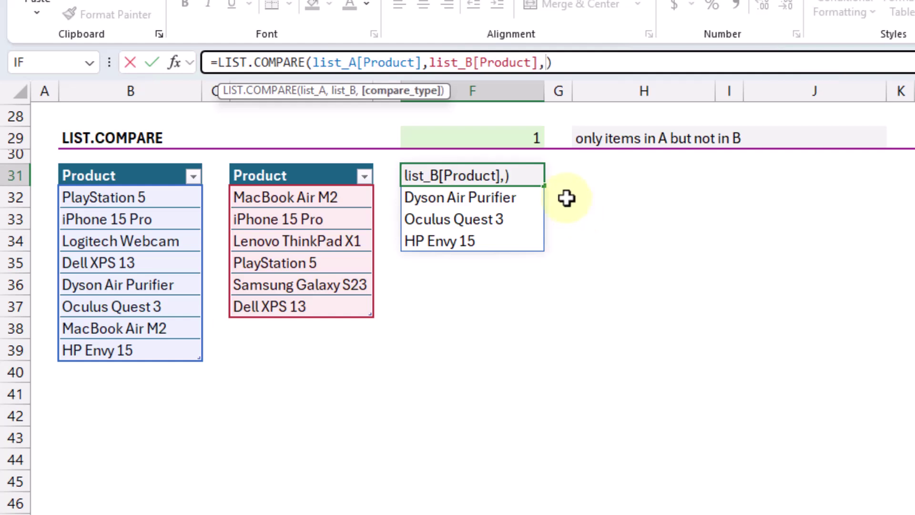
left_click(505, 139)
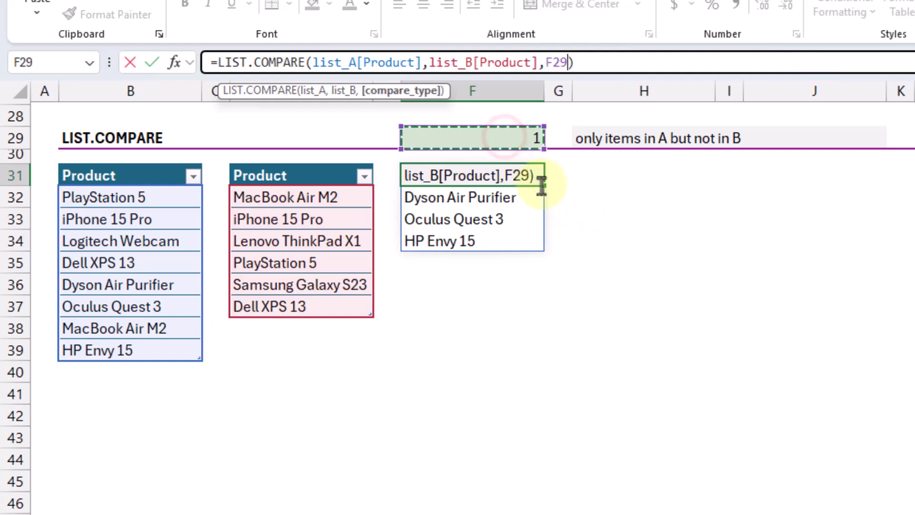
key("Return")
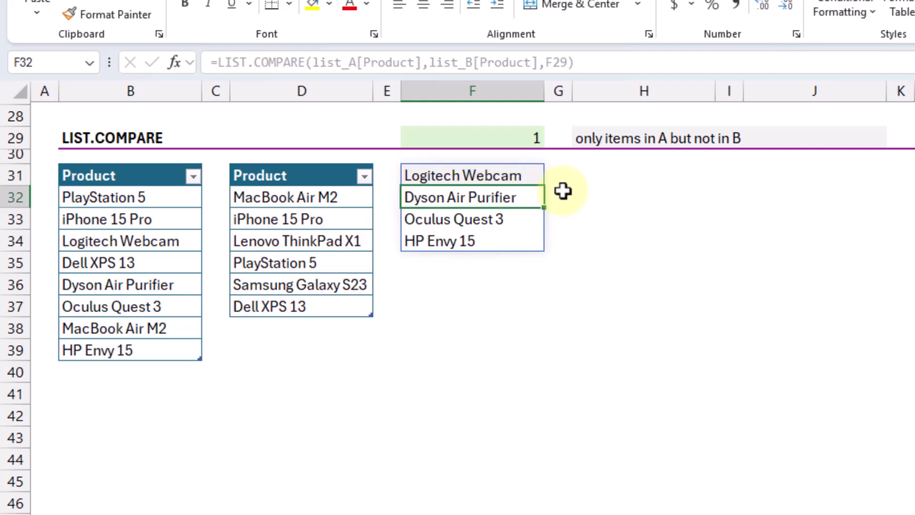
key("Up")
Cycle the F29 compare type through 2 (only in B), 3 (common) and 4 (common, B-first).
left_click(531, 138)
left_click(552, 139)
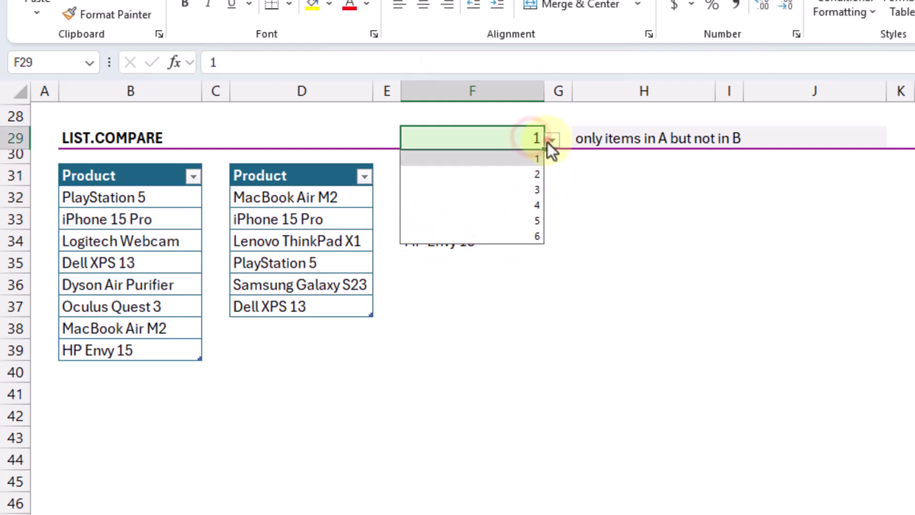
left_click(535, 174)
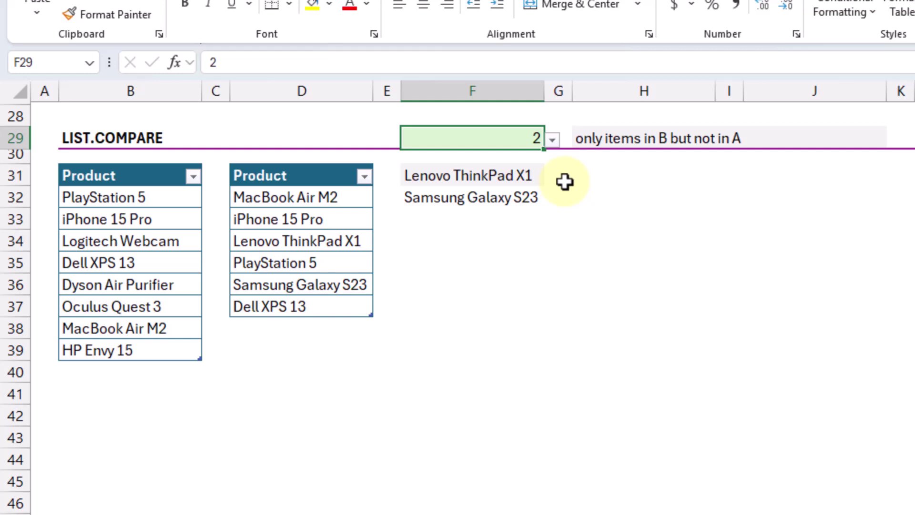
left_click(552, 141)
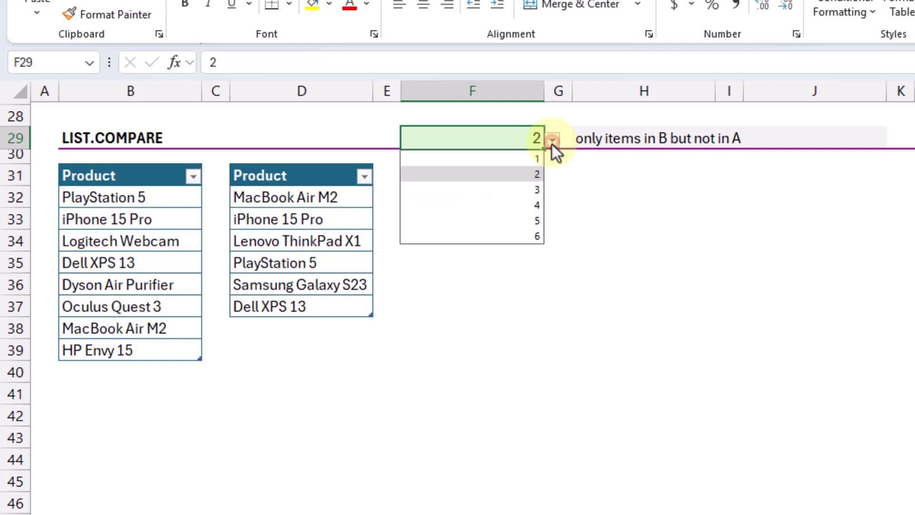
left_click(538, 189)
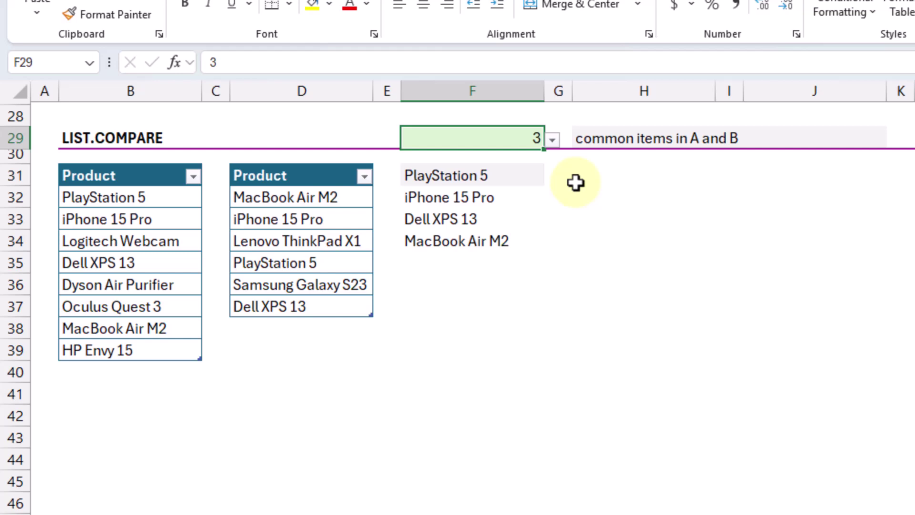
left_click(552, 142)
left_click(534, 205)
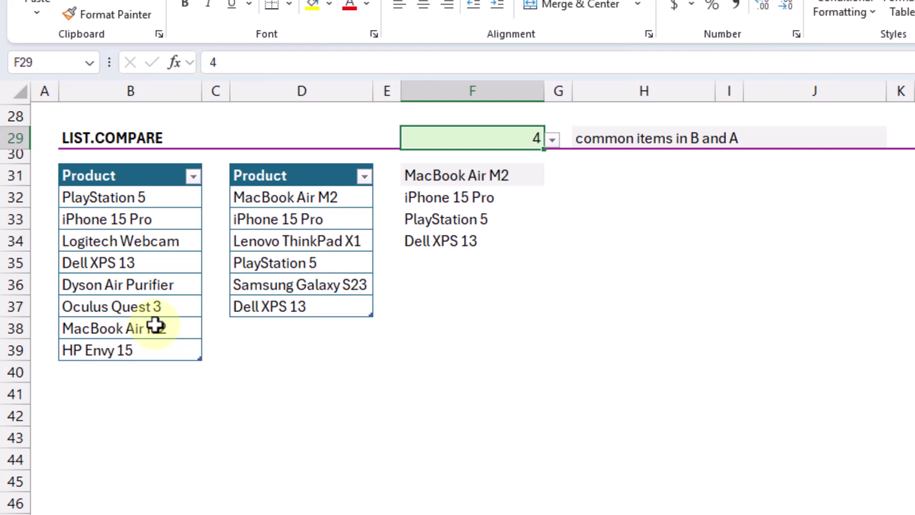
Try compare type 5 (all A and B), then 6, and check F31's spilled 14 products.
left_click(552, 139)
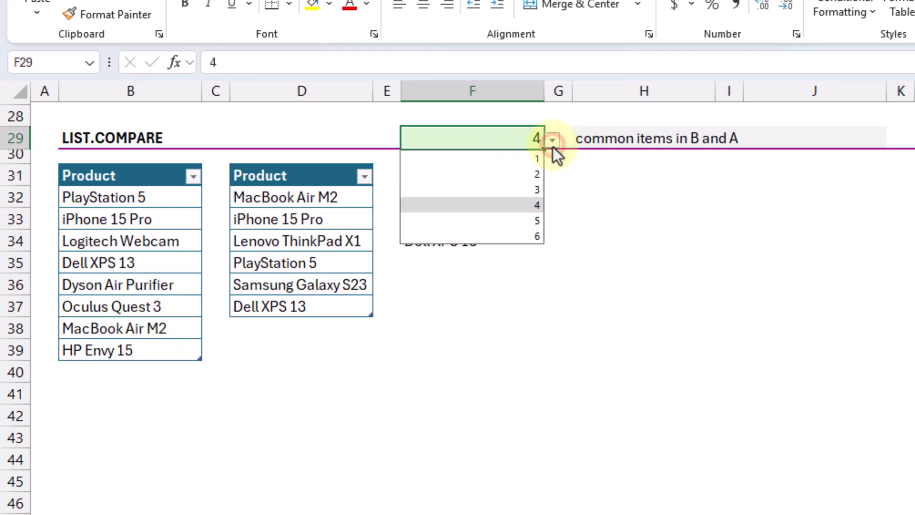
left_click(524, 220)
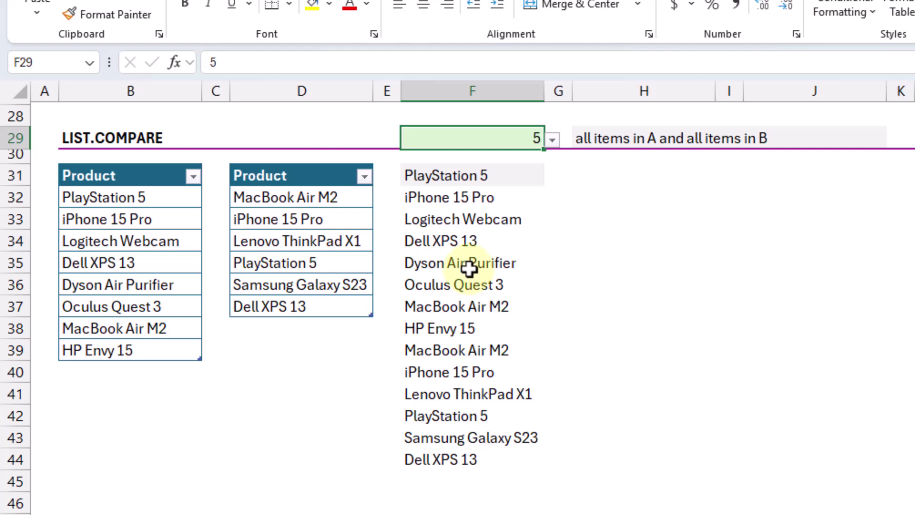
left_click(552, 140)
left_click(522, 237)
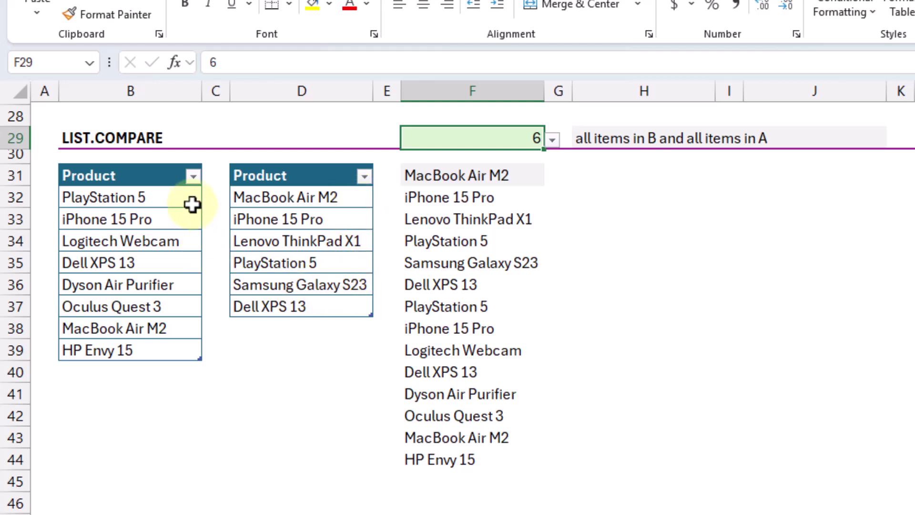
left_click(523, 174)
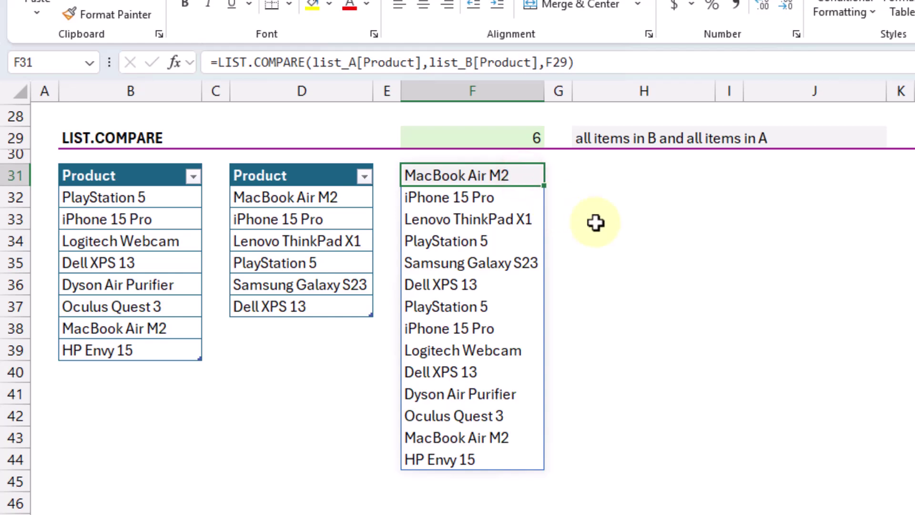